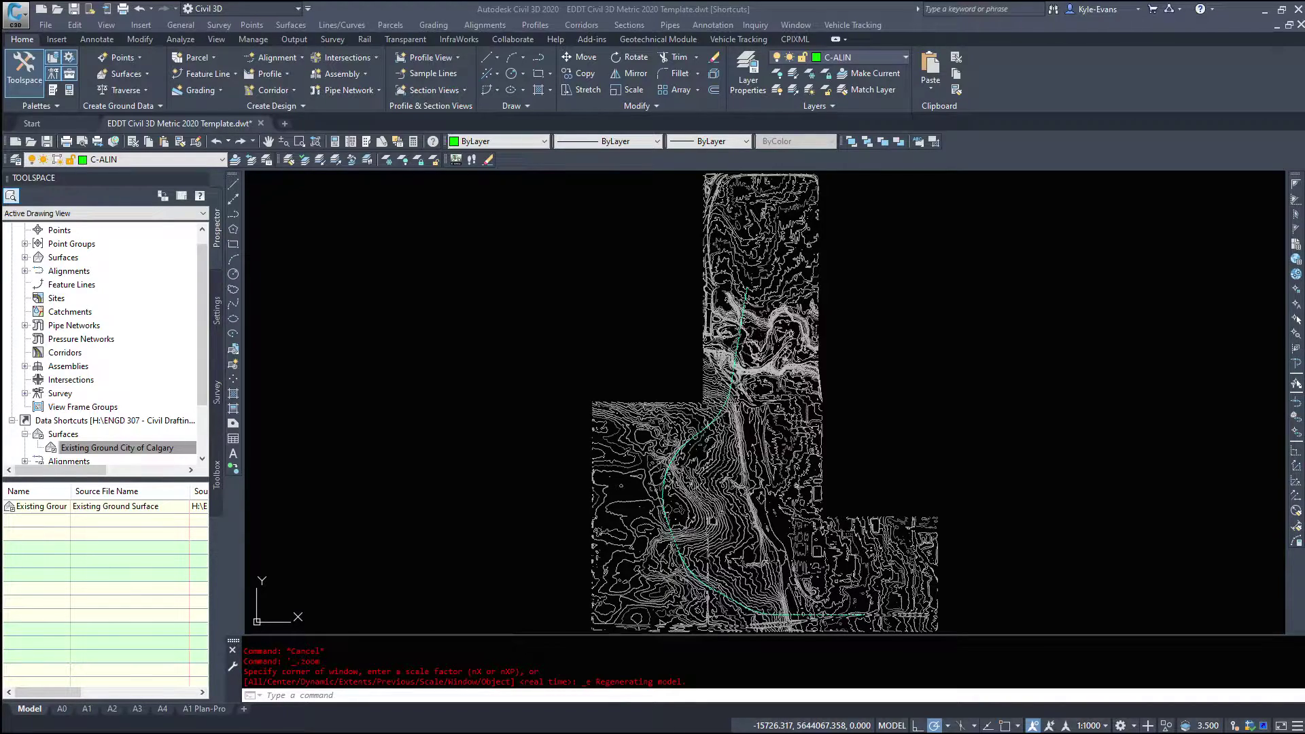
Select the Highway alignment and pan along its route to the river valley, then deselect it
scroll(664, 524, "up", 15)
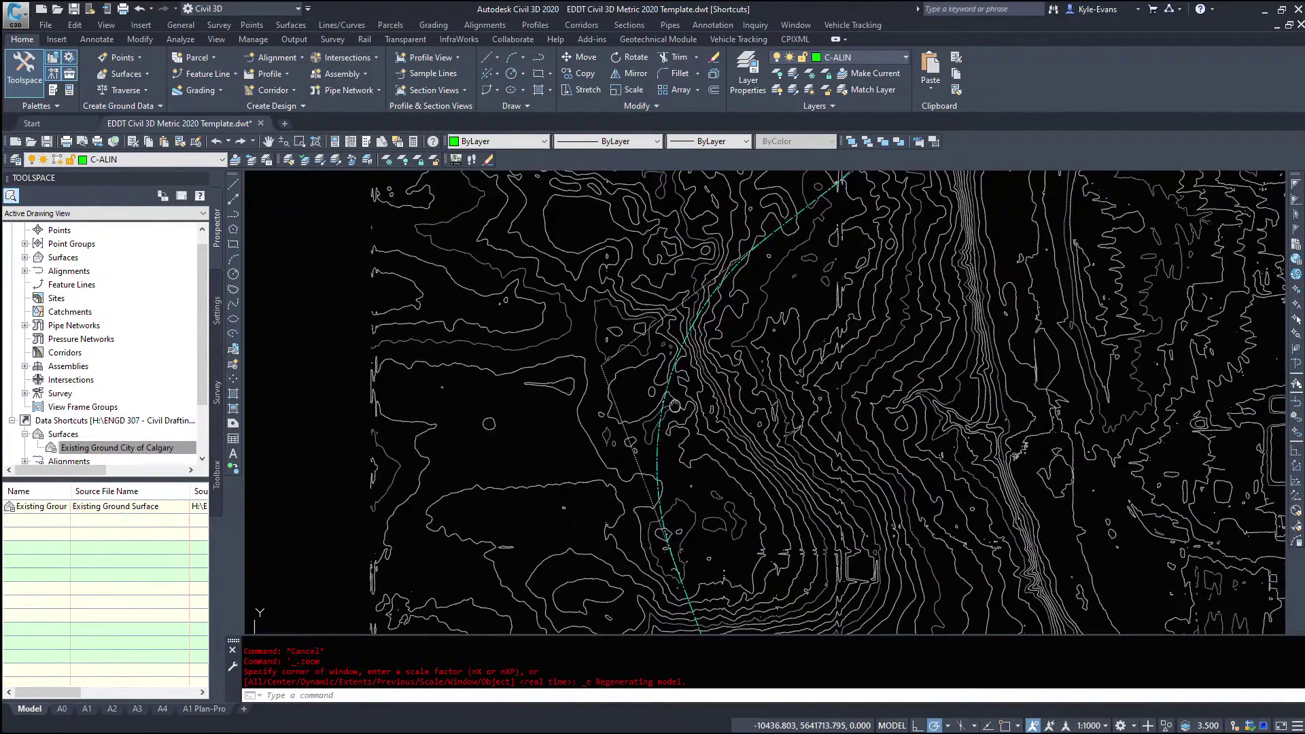
left_click(679, 540)
scroll(720, 503, "down", 10)
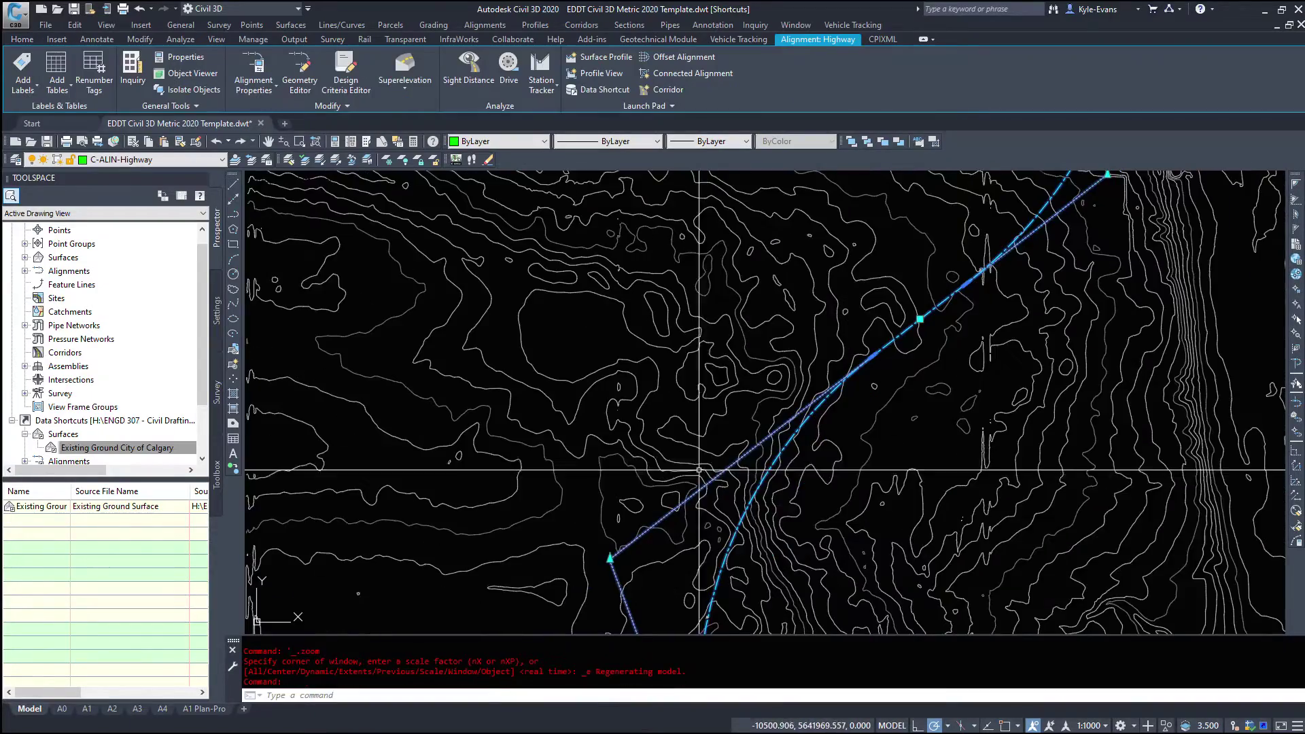
scroll(759, 459, "up", 5)
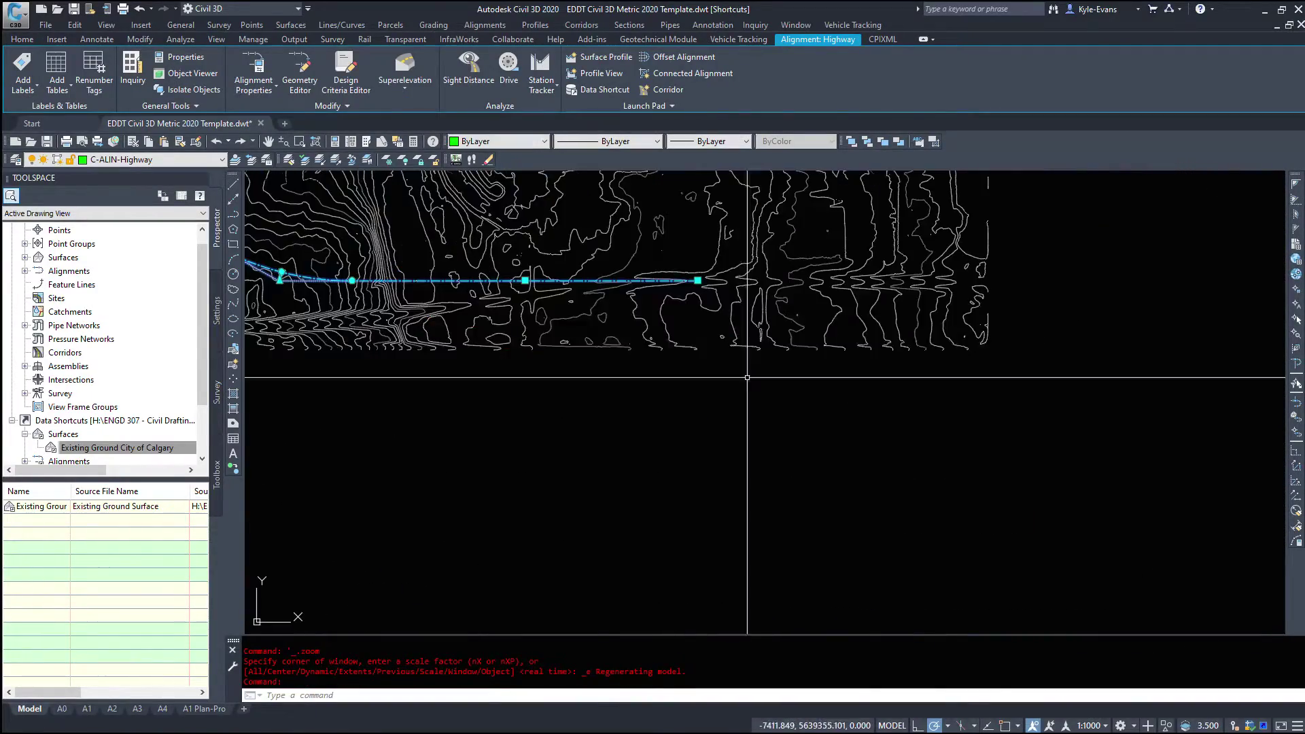
middle_click_drag(746, 376, 883, 527)
middle_click_drag(531, 444, 517, 519)
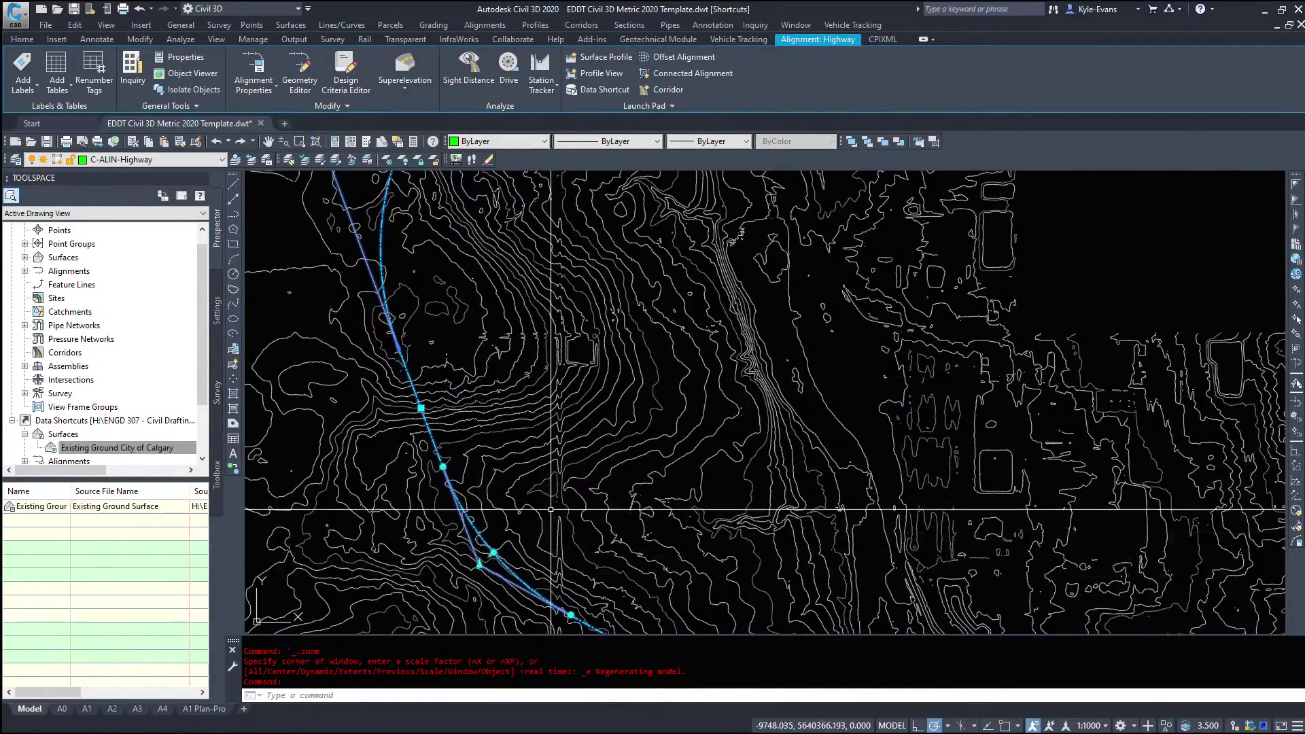
scroll(517, 519, "up", 4)
scroll(510, 364, "down", 3)
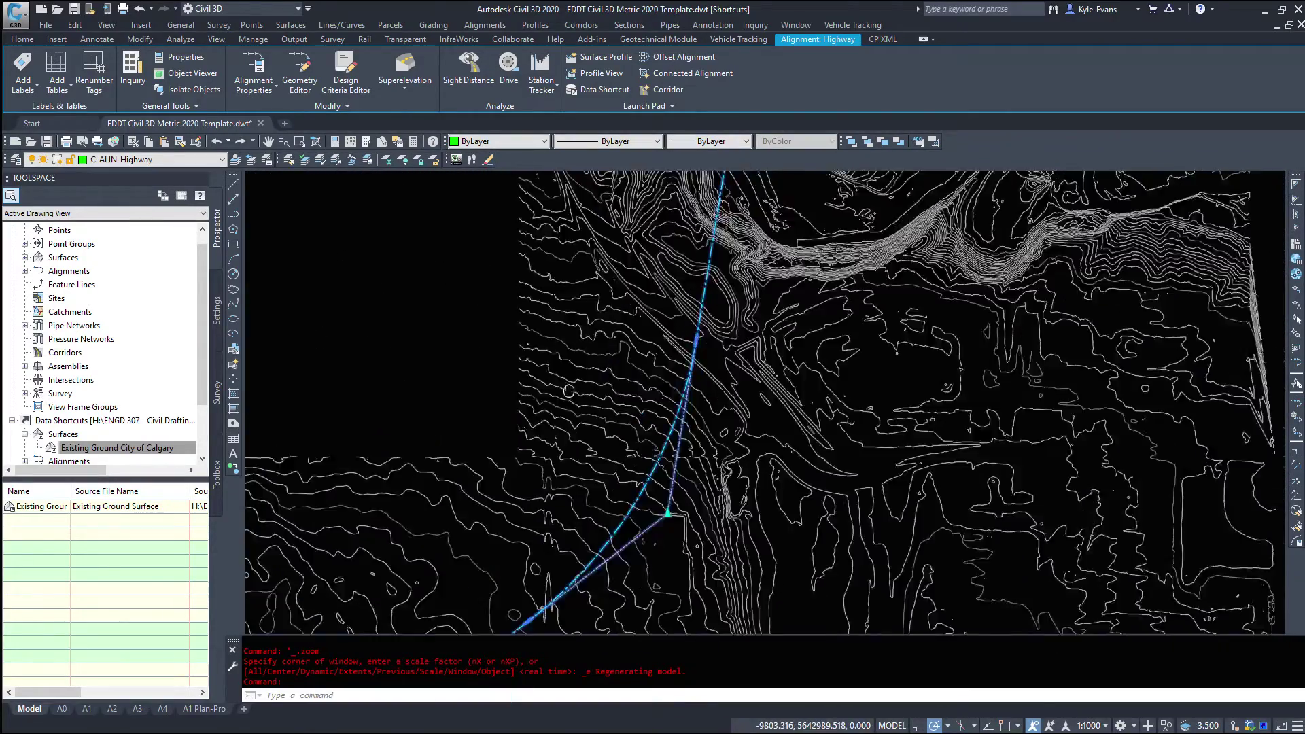
middle_click_drag(670, 518, 800, 447)
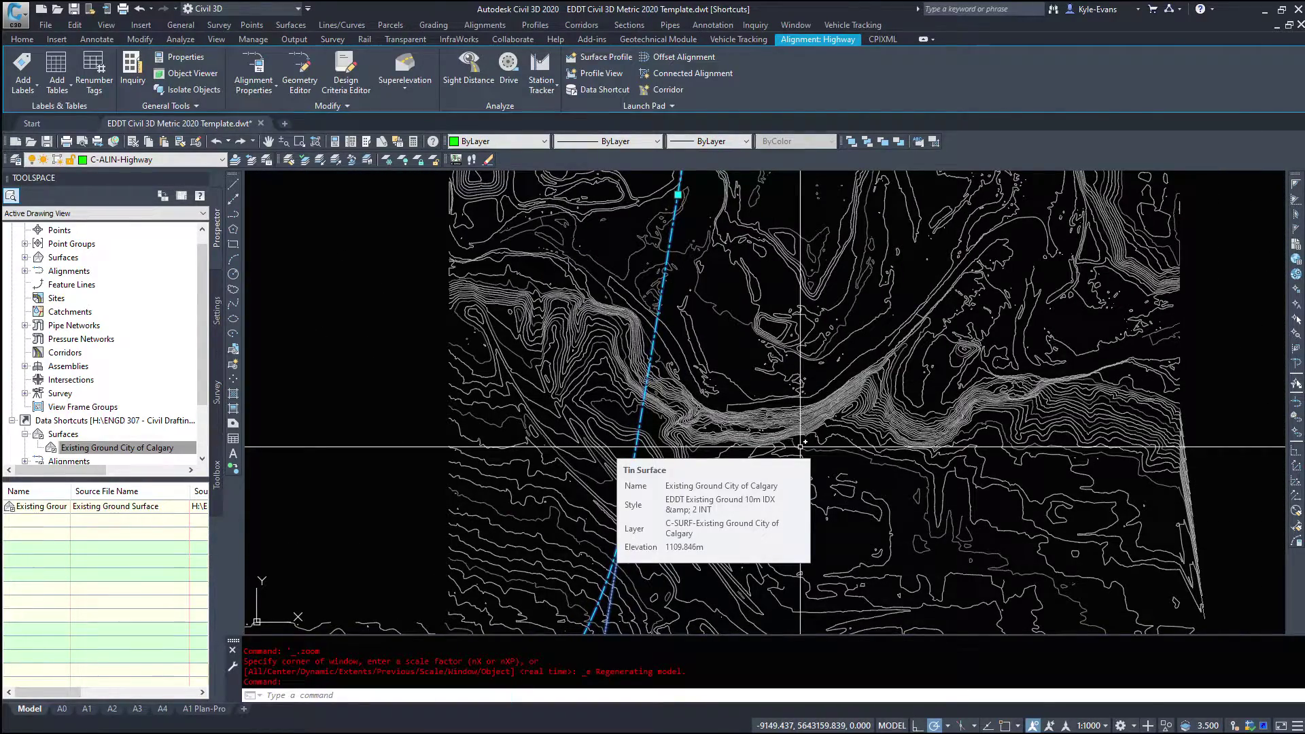
scroll(800, 446, "down", 5)
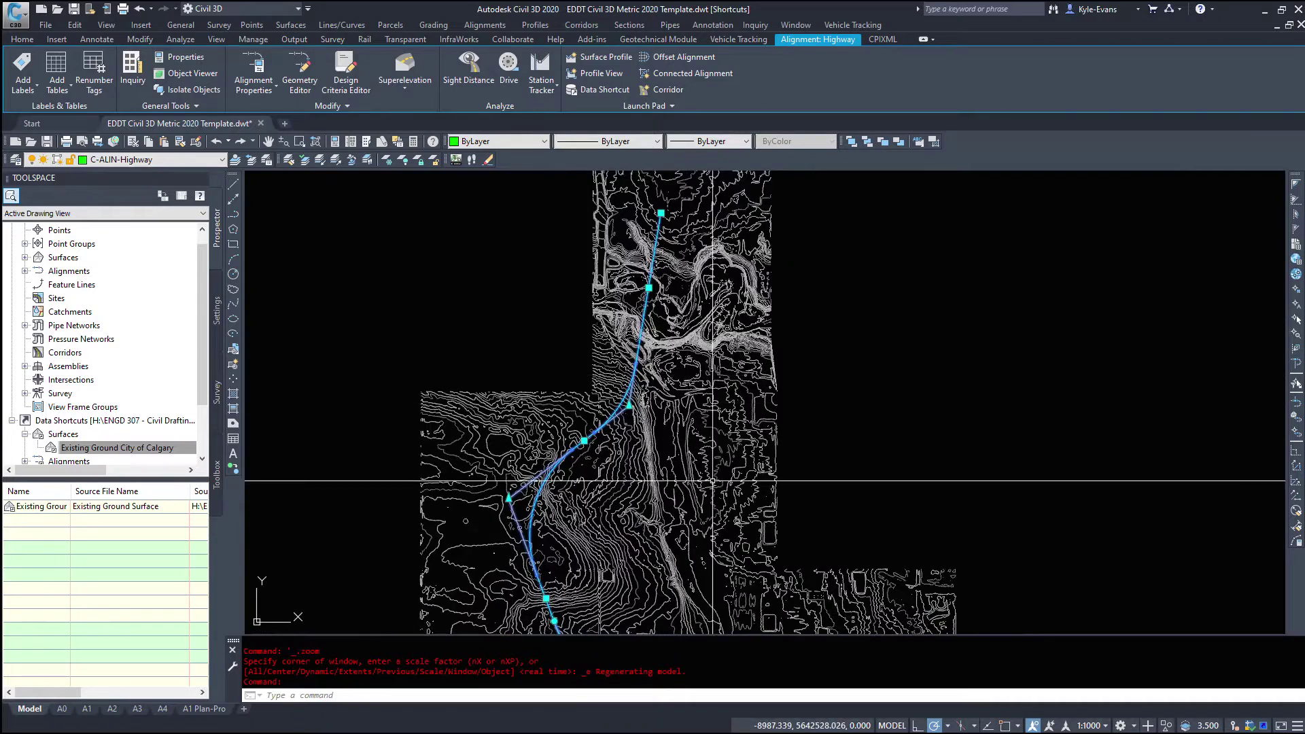
key("Escape")
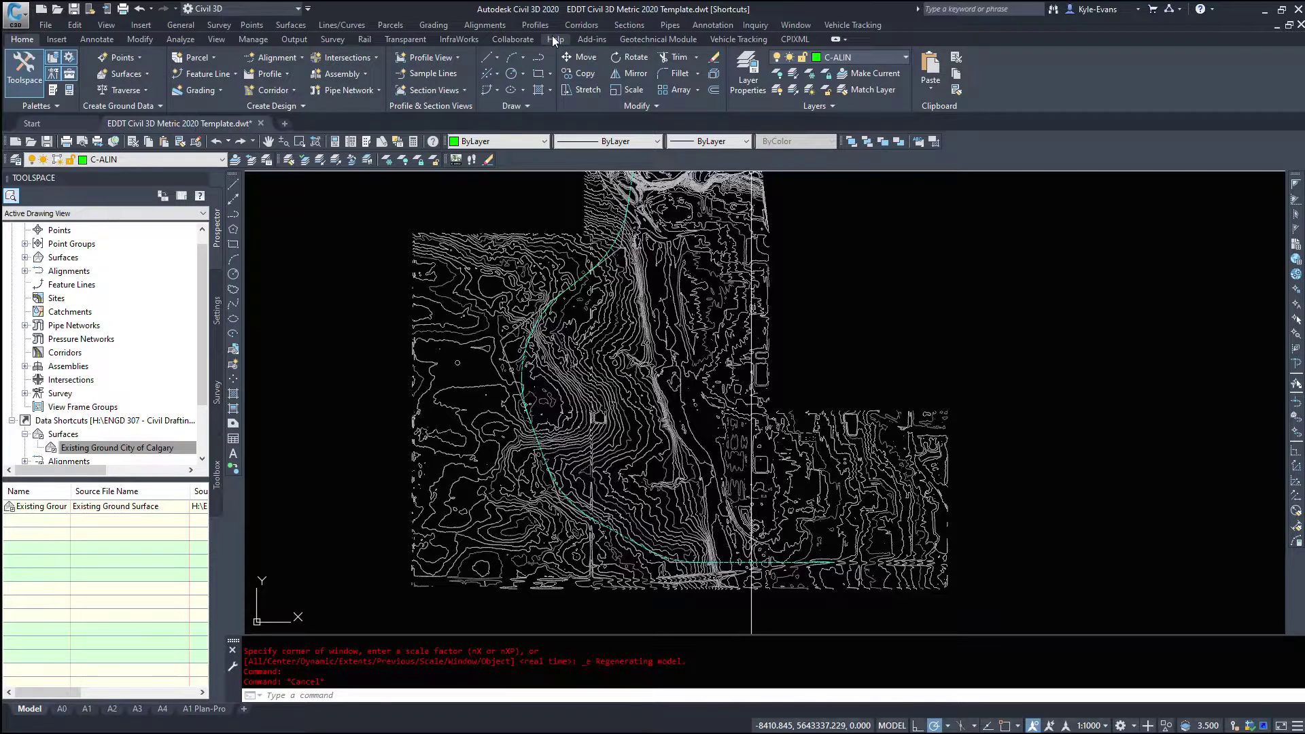
Start Create Profile from Surface with the Highway alignment and Existing Ground City of Calgary surface
left_click(535, 25)
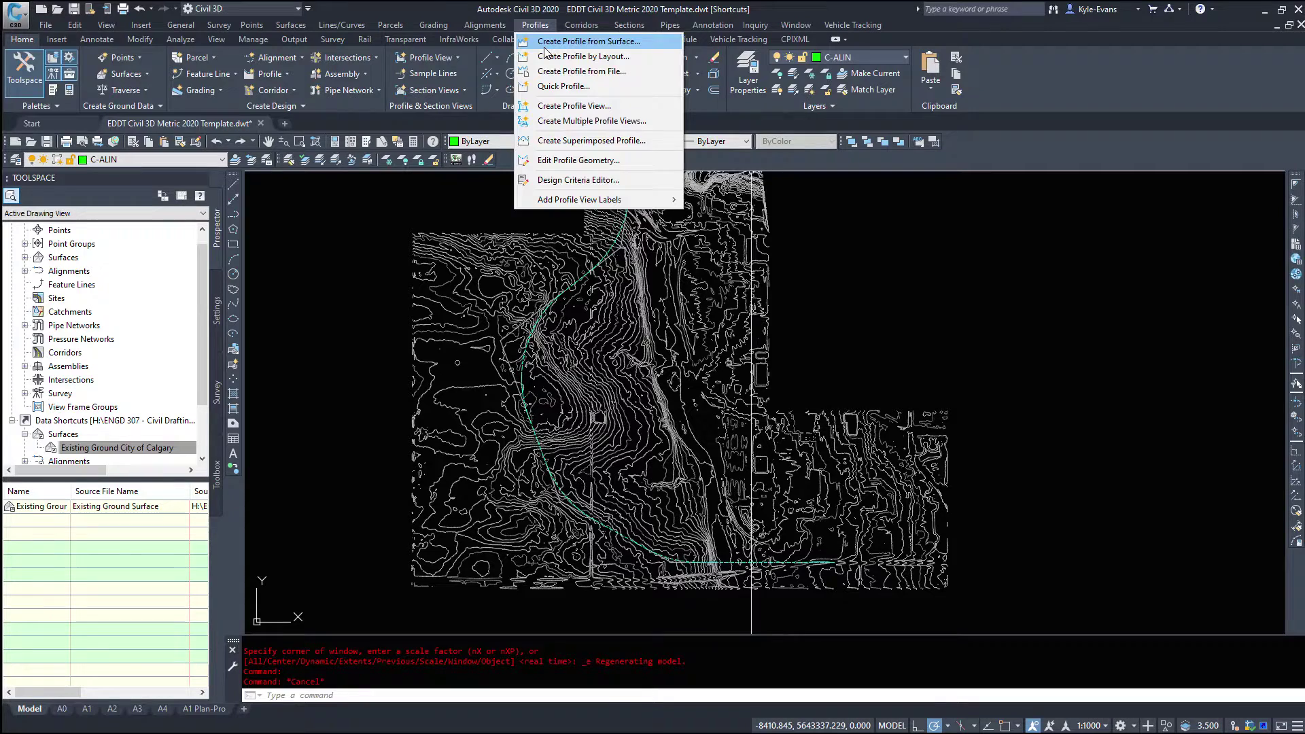
left_click(545, 49)
mouse_move(388, 122)
left_mouse_down()
mouse_move(337, 79)
mouse_move(418, 82)
left_mouse_up()
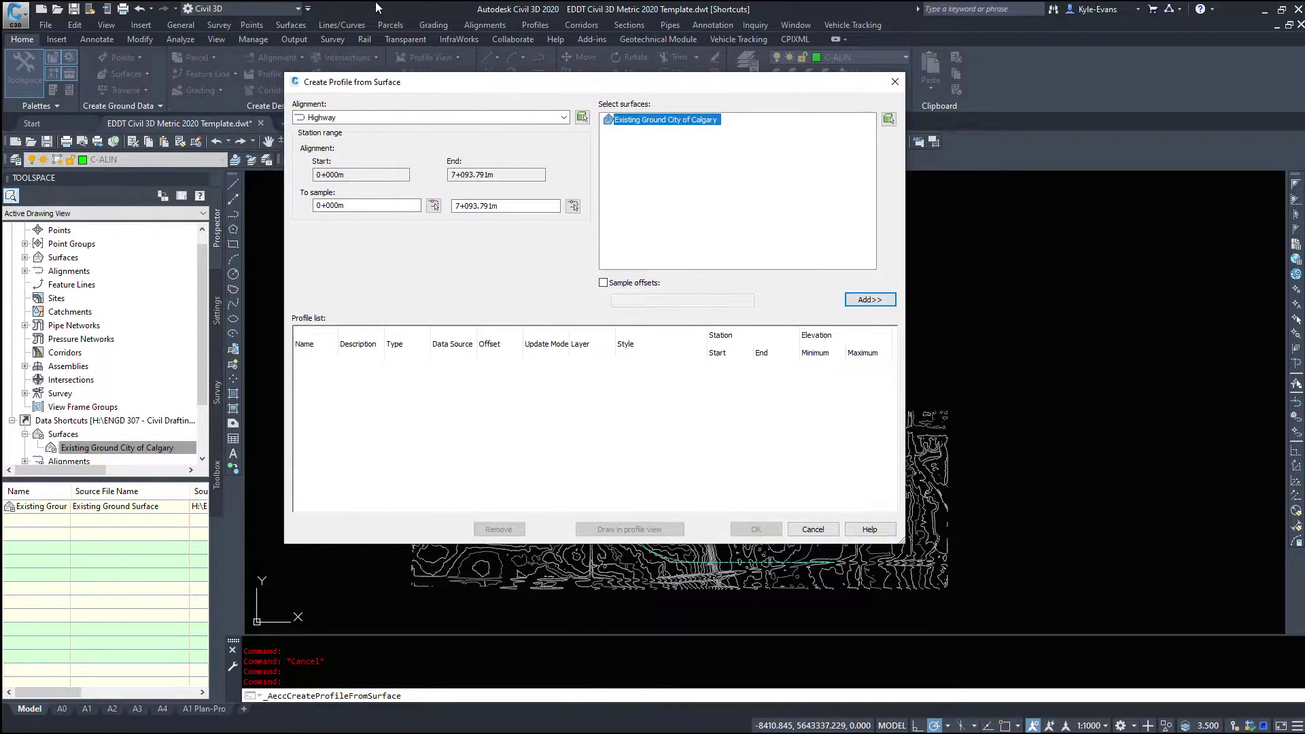
left_click(382, 116)
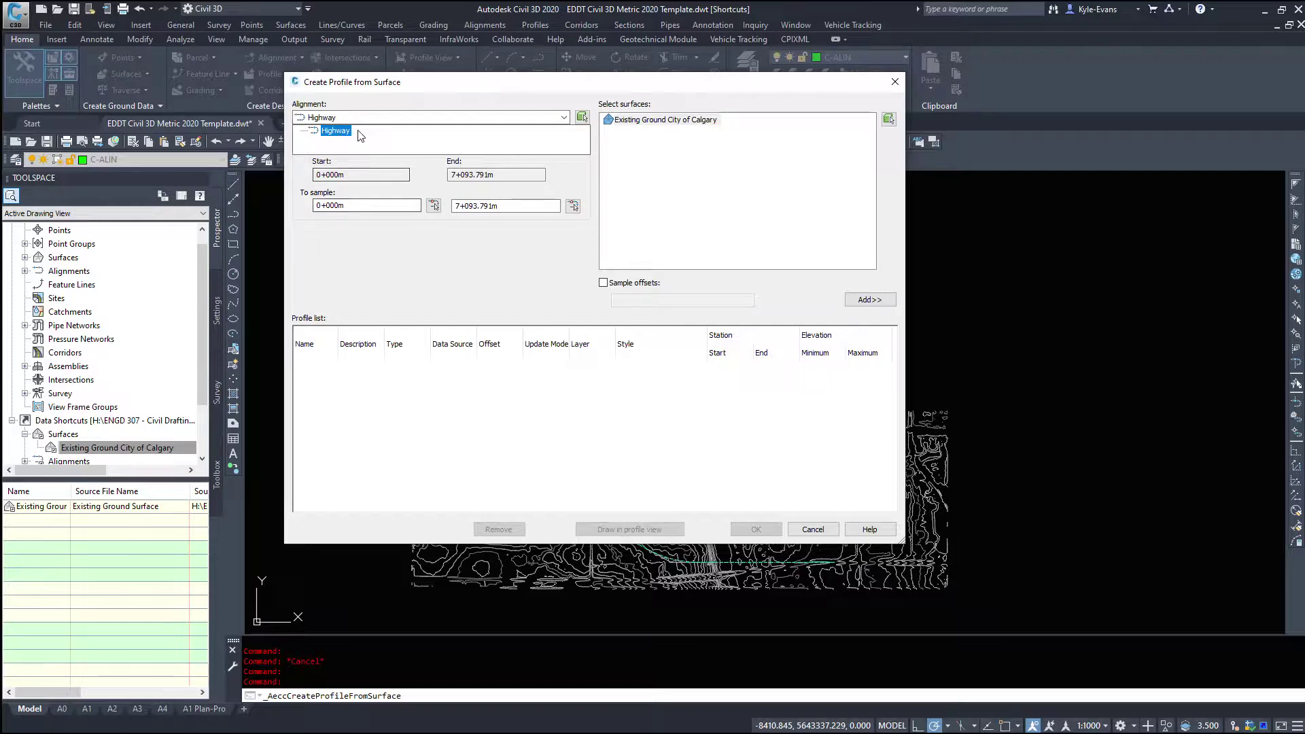
left_click(365, 234)
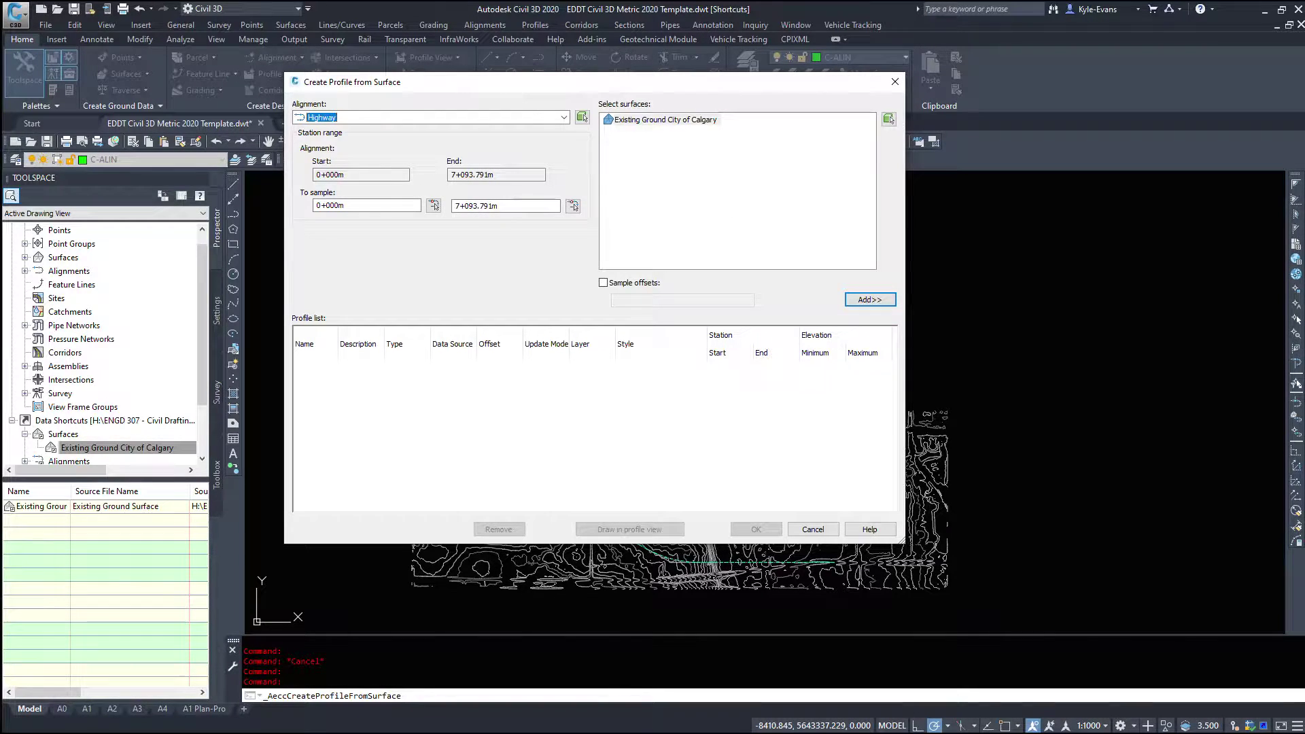
left_click(889, 120)
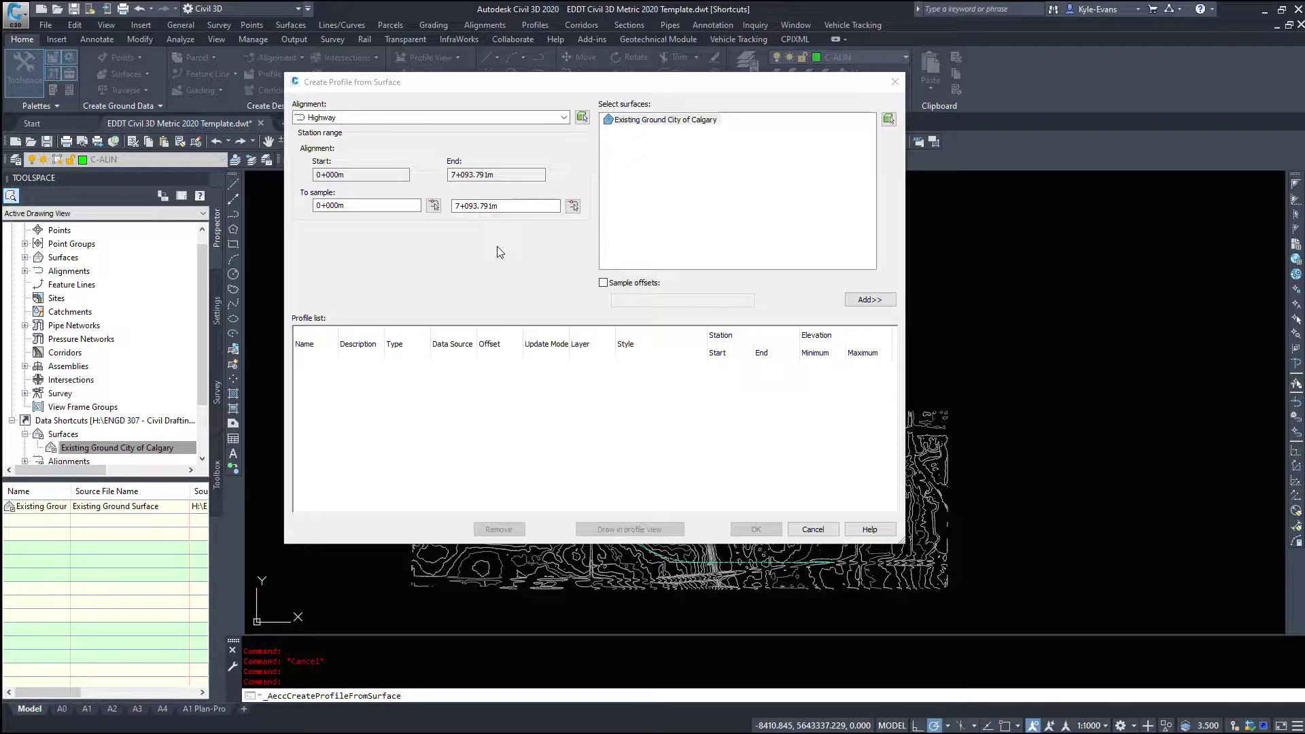
left_click(341, 133)
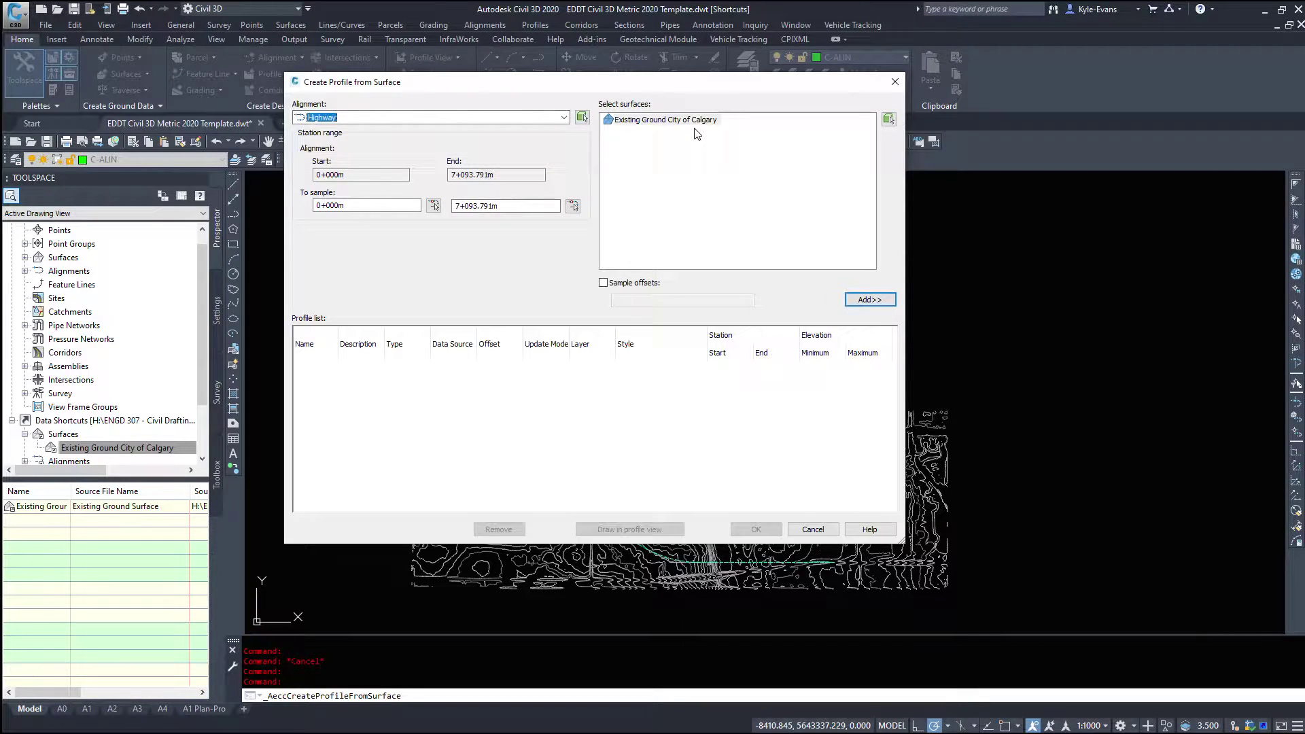
left_click(677, 120)
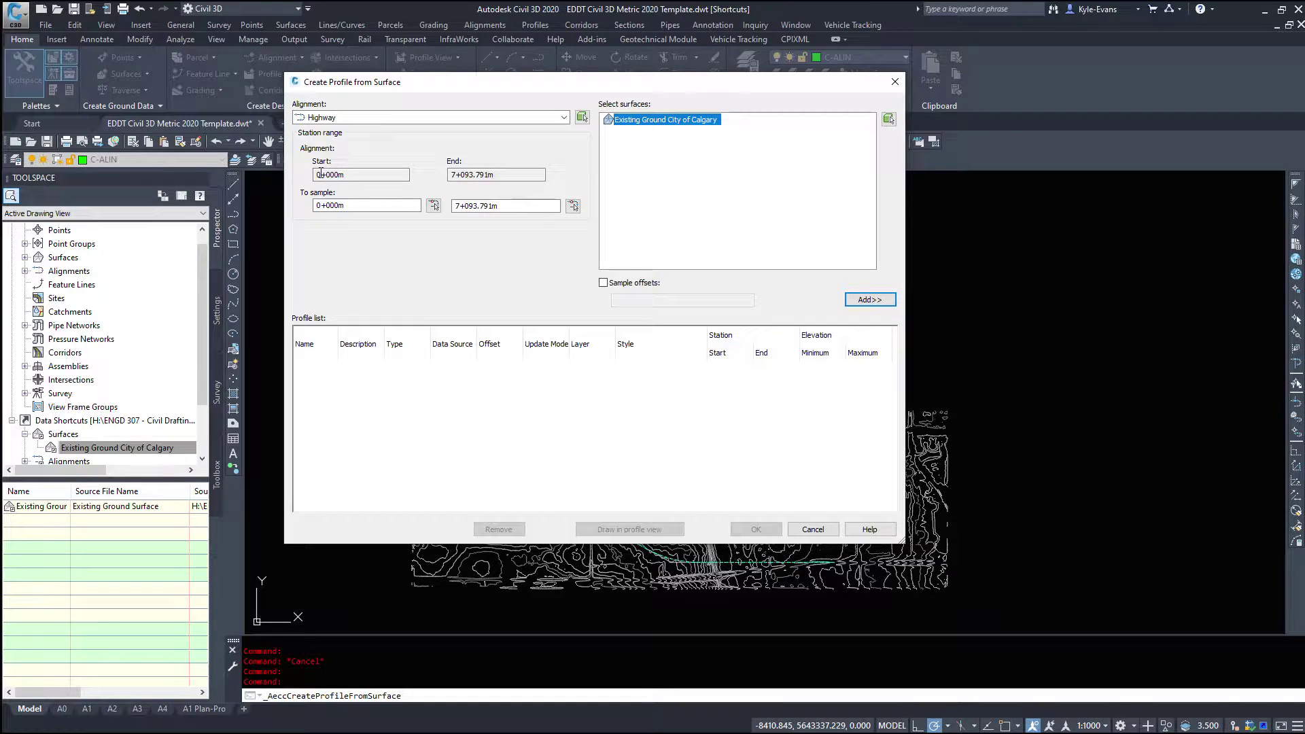
Enter a sampling station range of 2+000m to 4+000m
left_click_drag(346, 174, 318, 176)
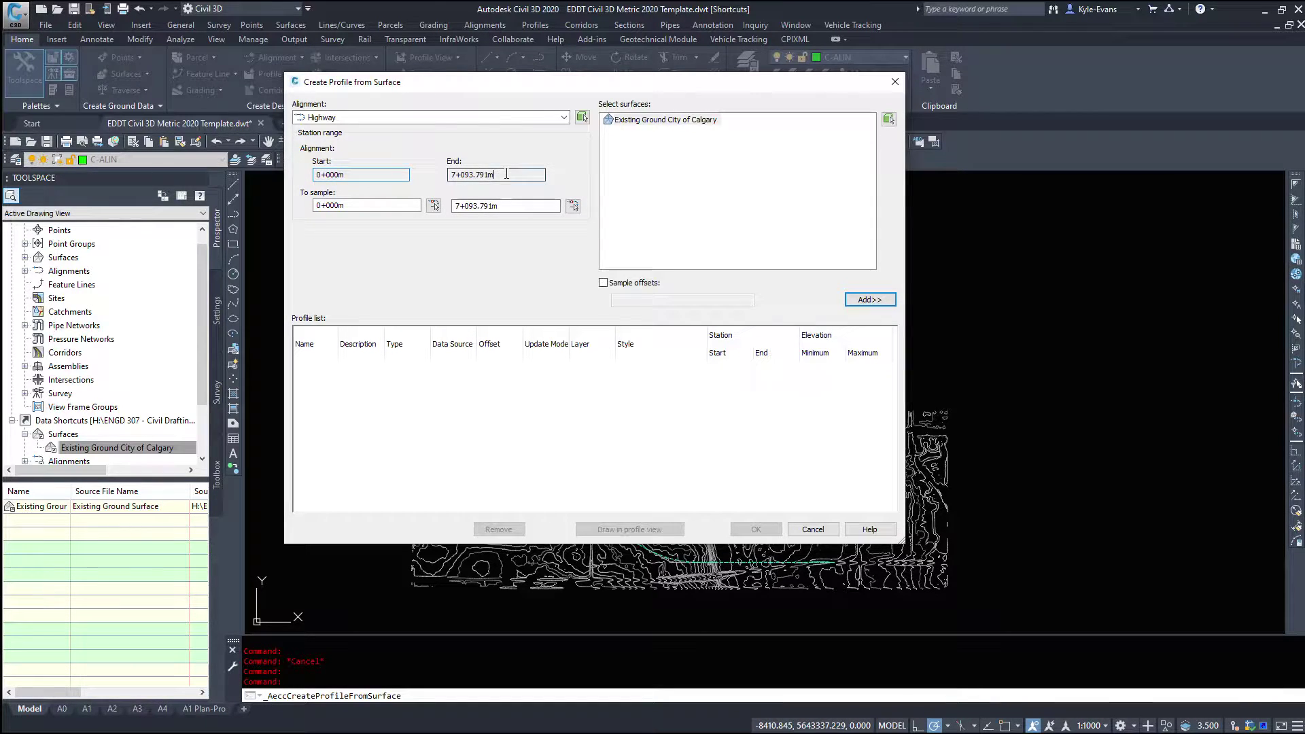
double_click(520, 179)
left_click(520, 178)
key("Tab")
key("Tab")
right_click(272, 218)
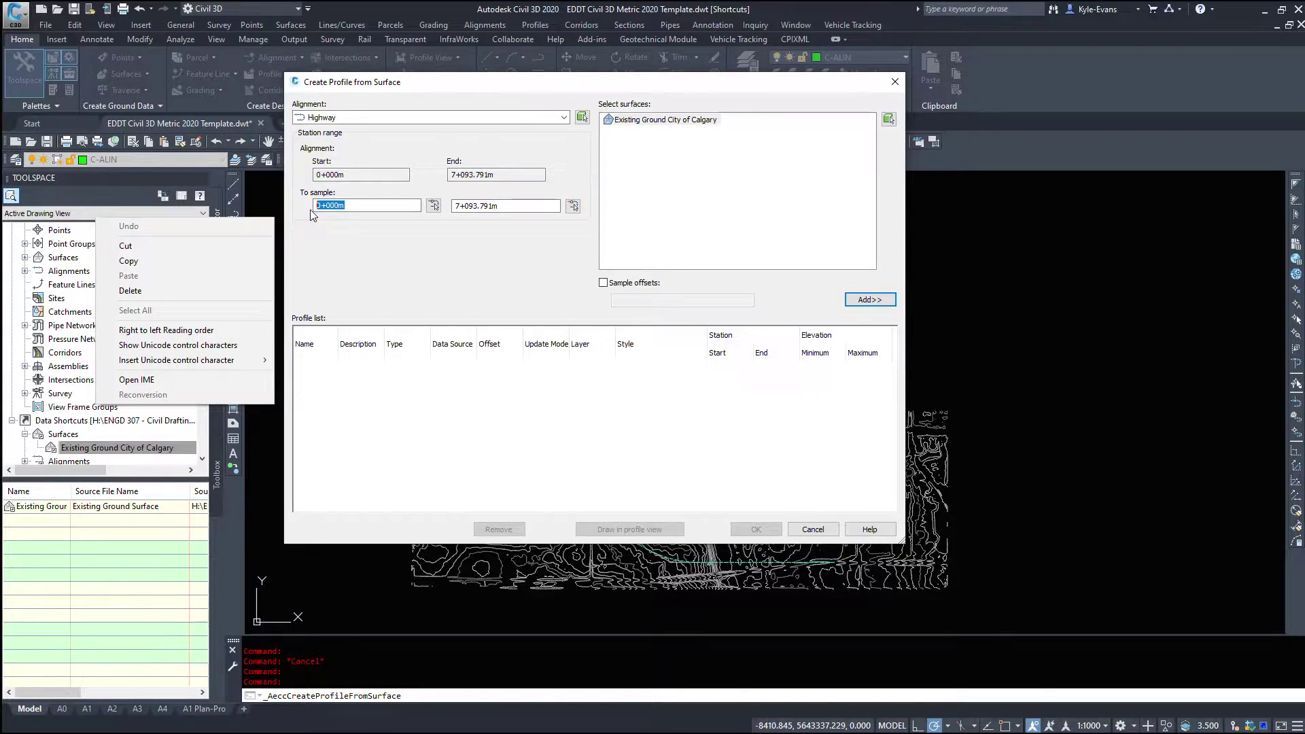
key("Escape")
type("2+000m")
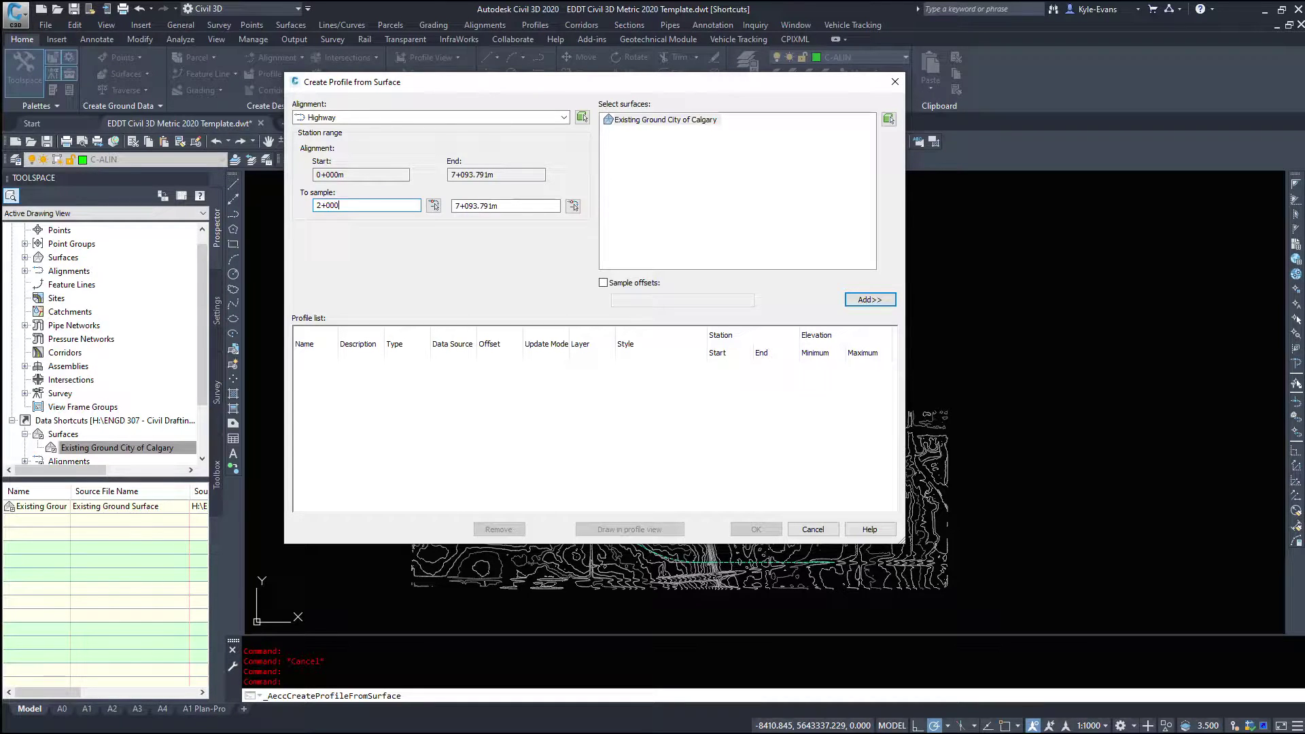
key("Tab")
key("Tab")
type("4")
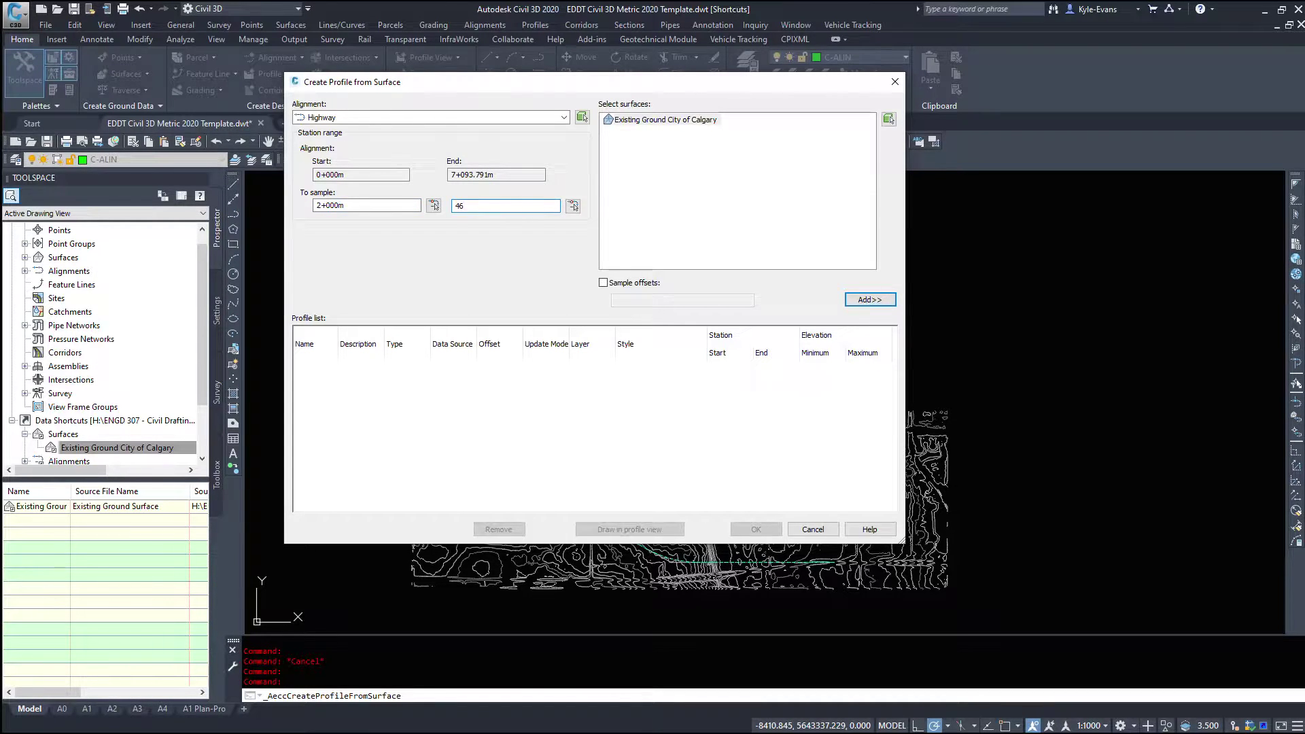
type("+000m")
key("Tab")
Reset the sampling range to the full 0+000m to 7+093.791m
left_click_drag(411, 205, 309, 215)
type("0")
key("Tab")
type("7+093.791m")
Add the Highway surface profile to the profile list and select its row
left_click(884, 303)
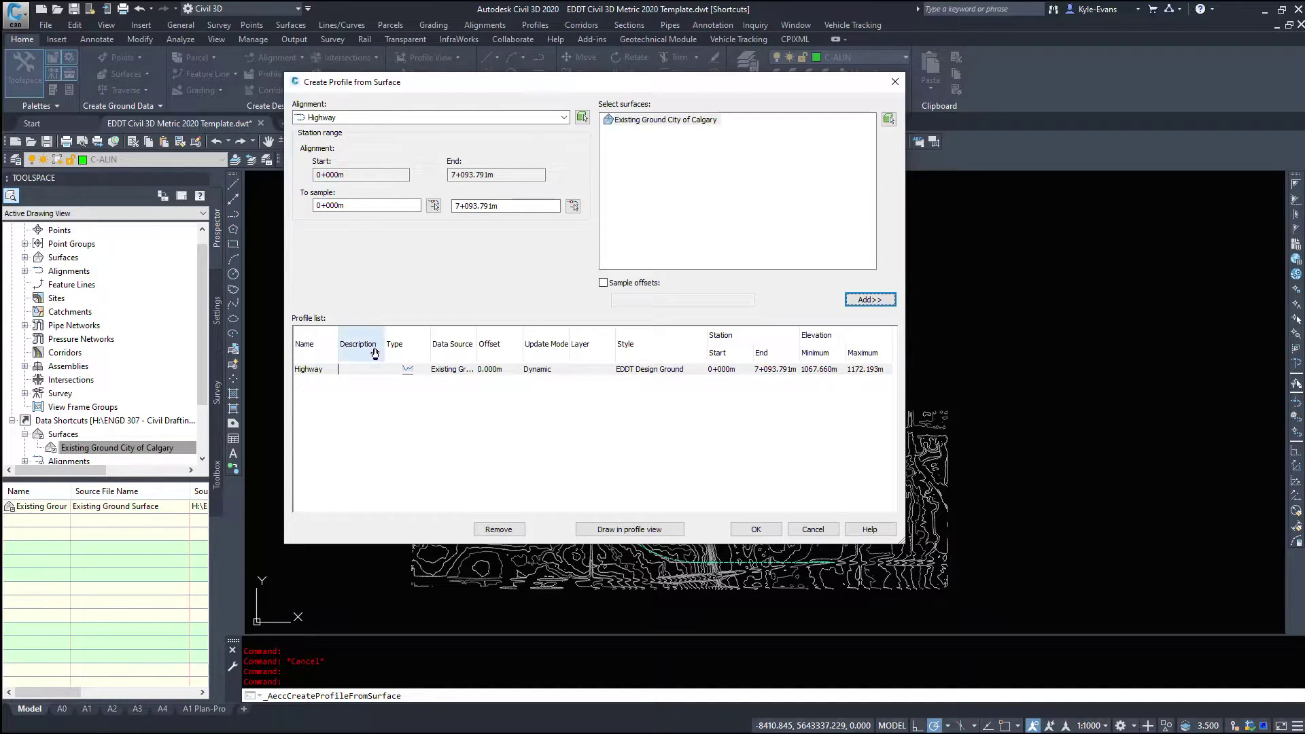
left_click(407, 373)
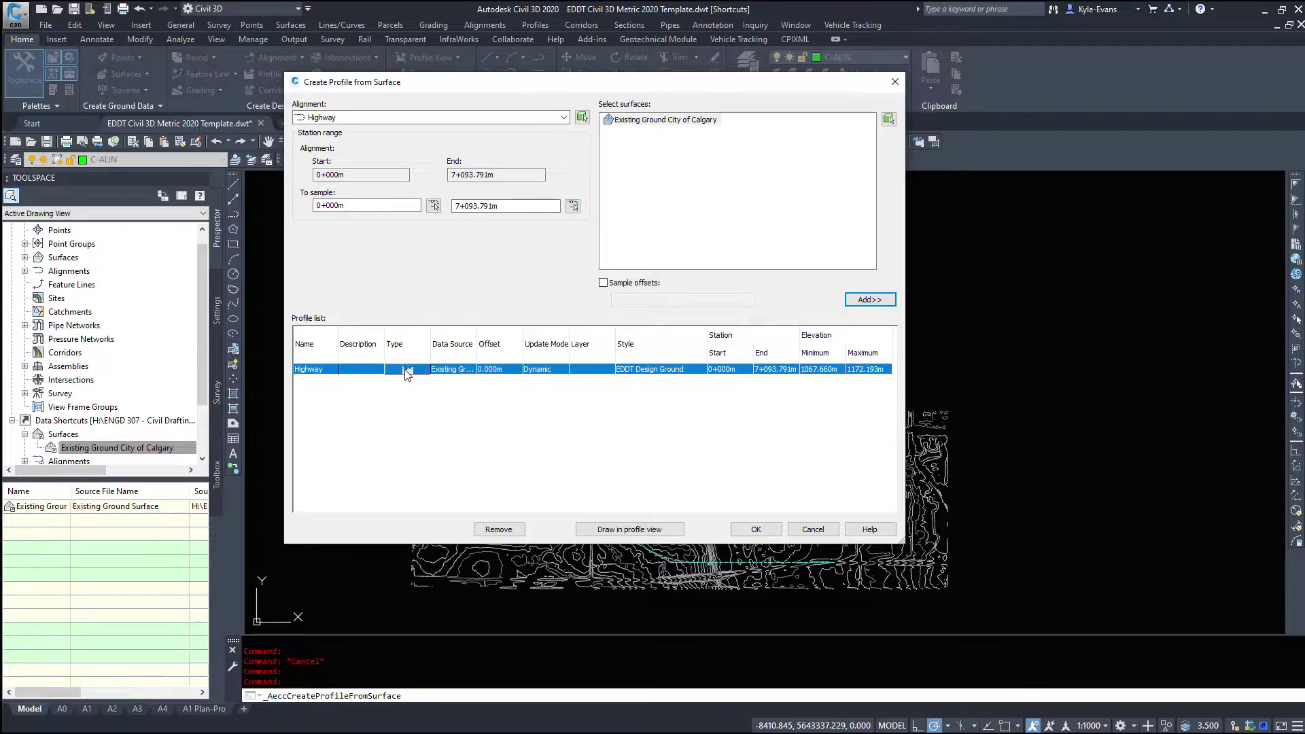
right_click(404, 369)
left_click(395, 371)
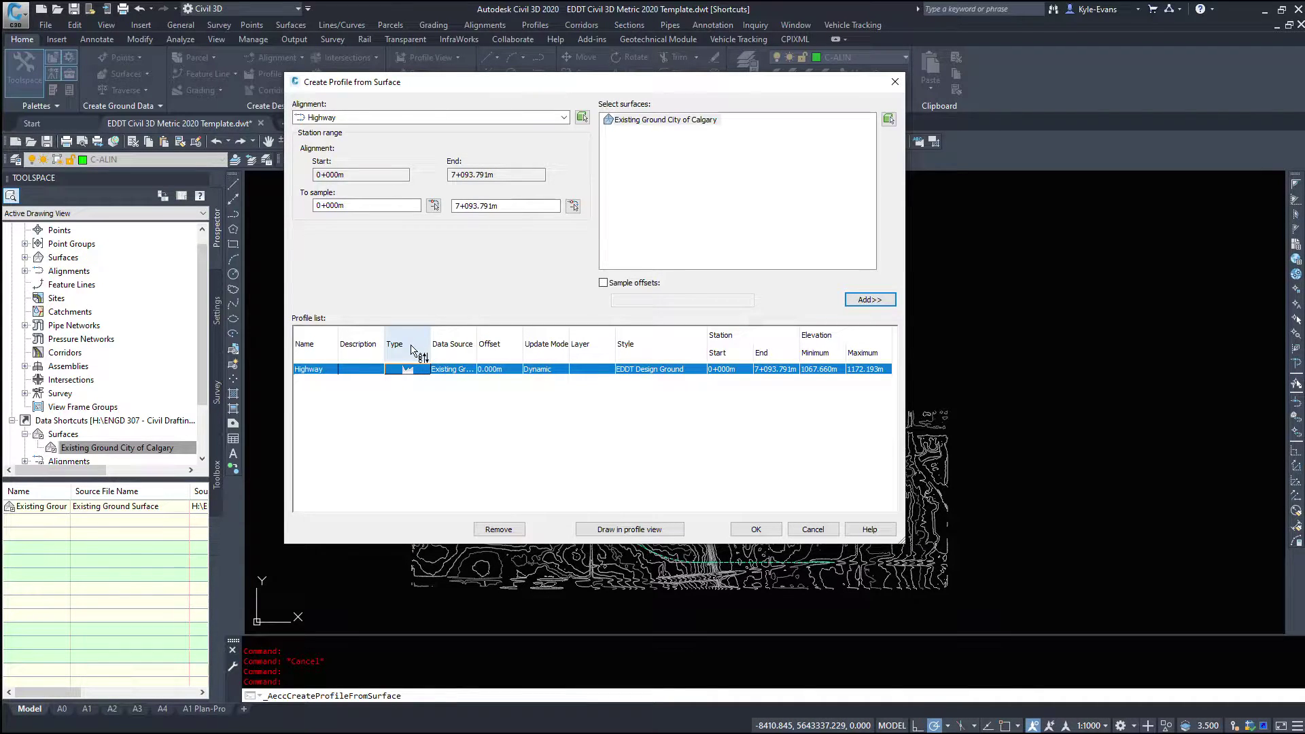
Adjust the Offset column width and keep the update mode Dynamic
left_click_drag(476, 353, 515, 353)
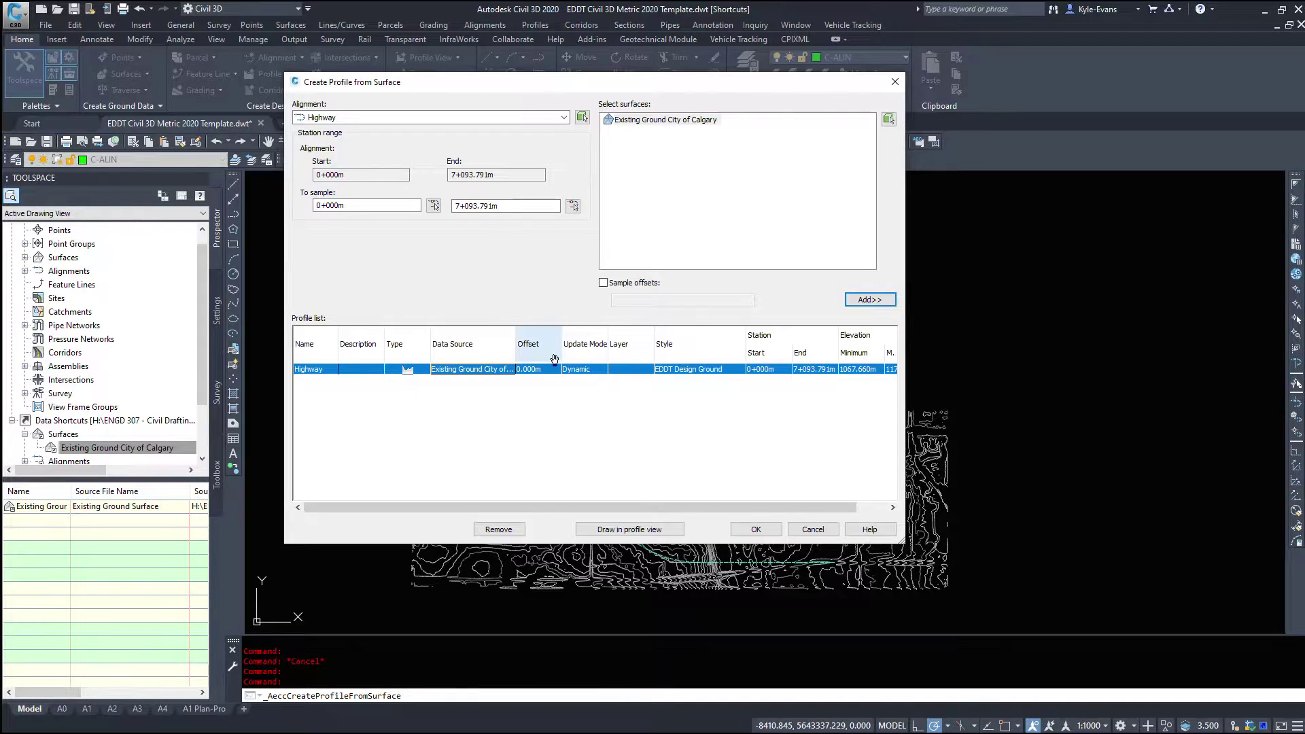
left_click_drag(561, 354, 589, 354)
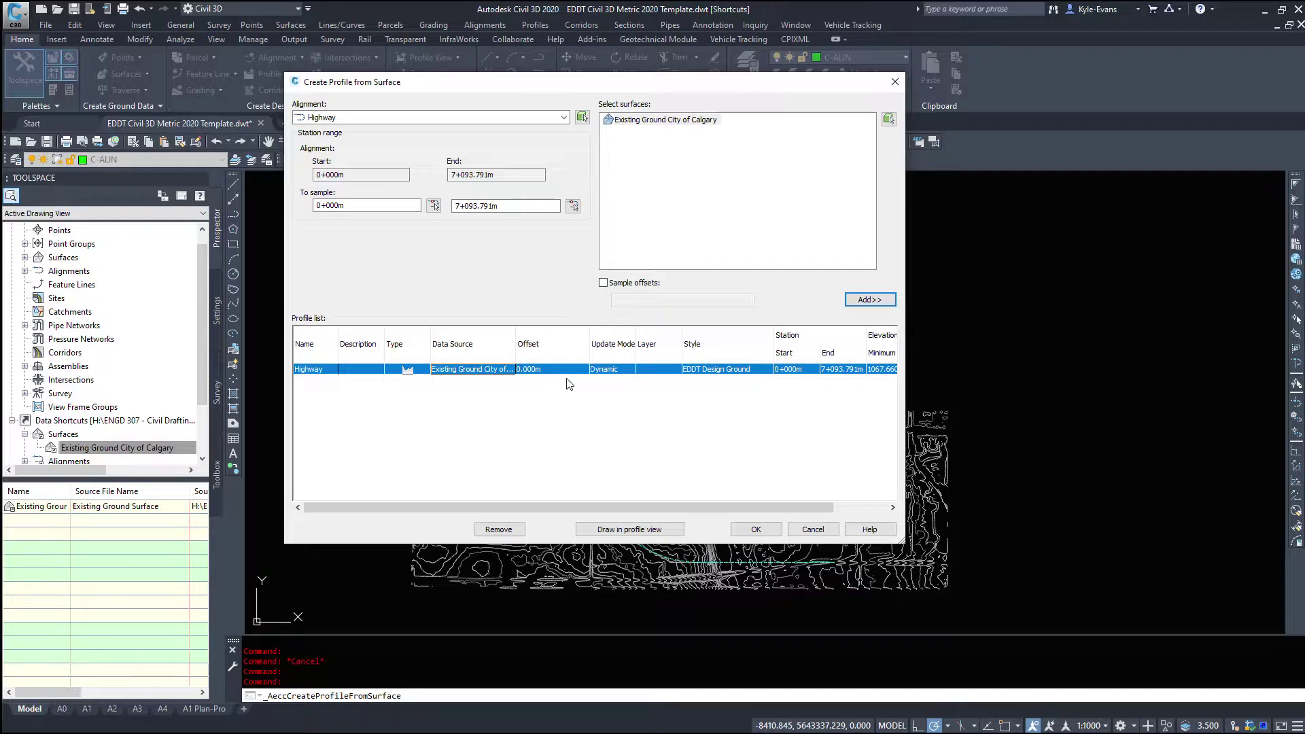
left_click(604, 368)
left_click_drag(588, 353, 568, 353)
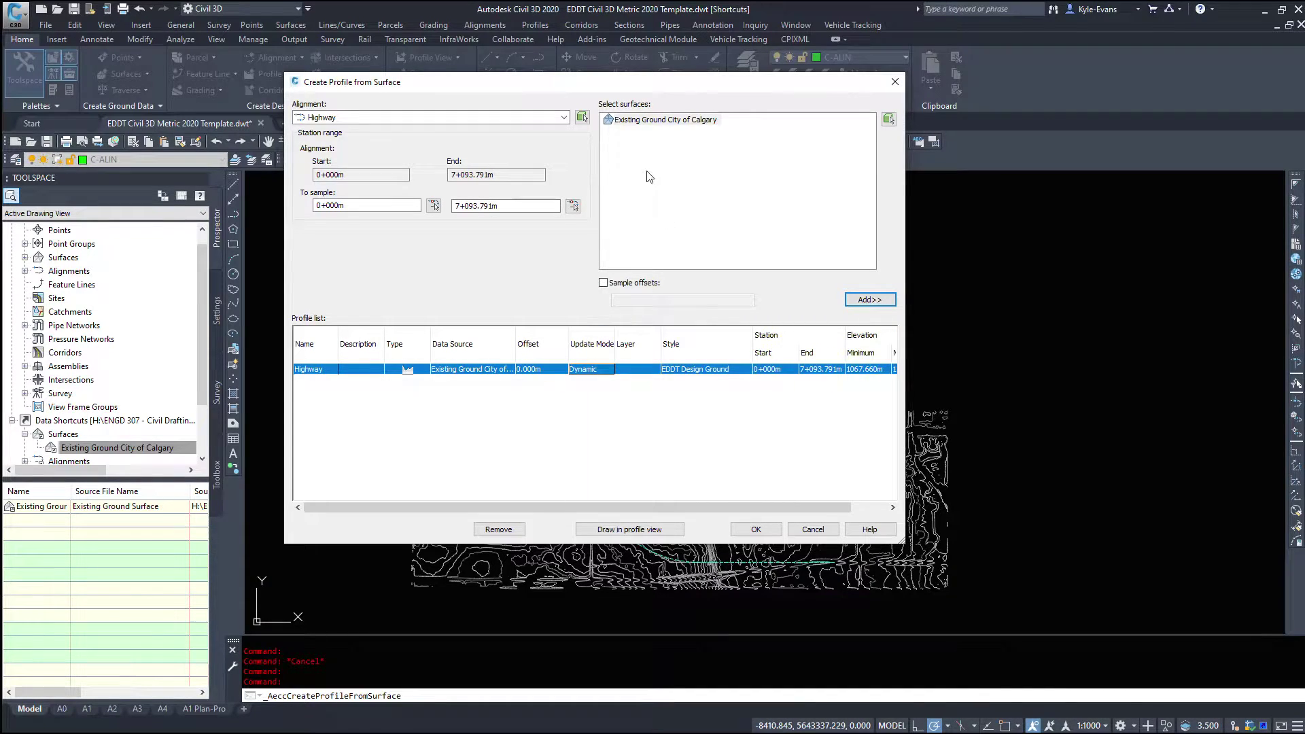
left_click(589, 372)
left_click(537, 412)
Preview the EDDT Clay Layer style, then cancel to keep EDDT Design Ground
left_click(711, 372)
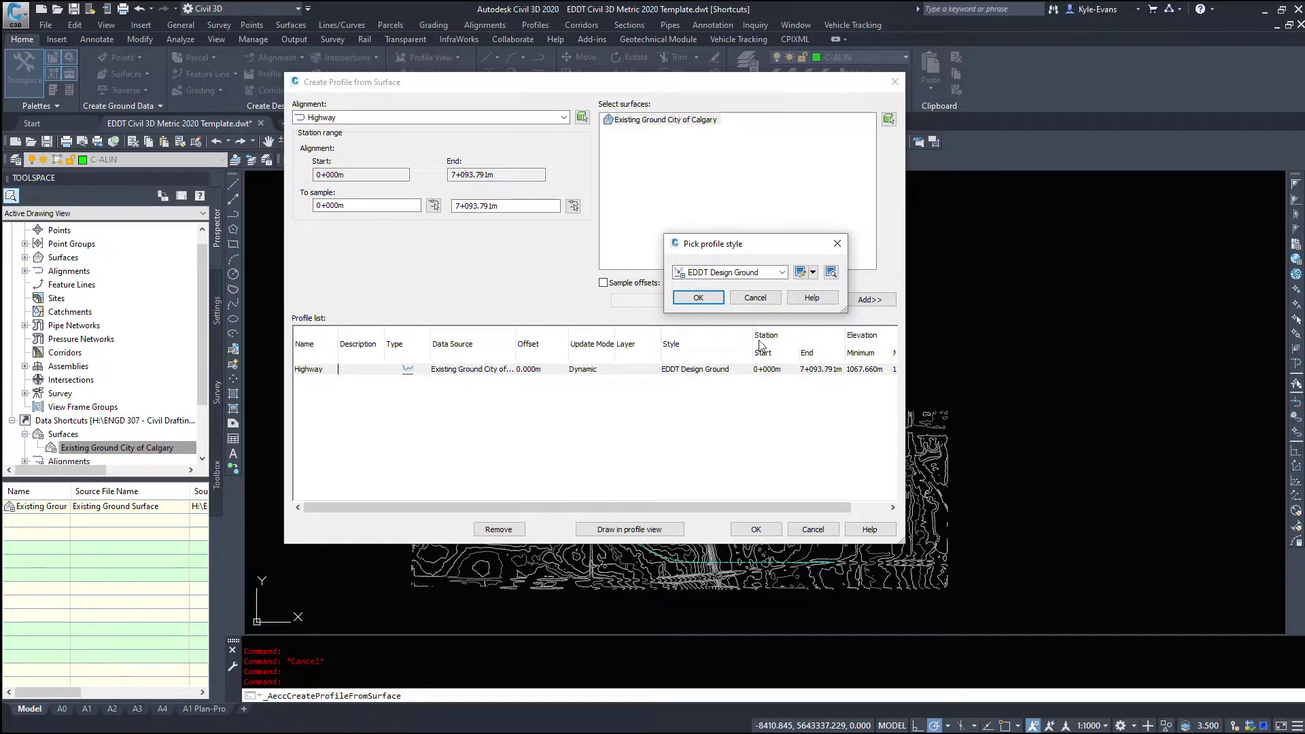
left_click(781, 271)
left_click(721, 283)
left_click(756, 299)
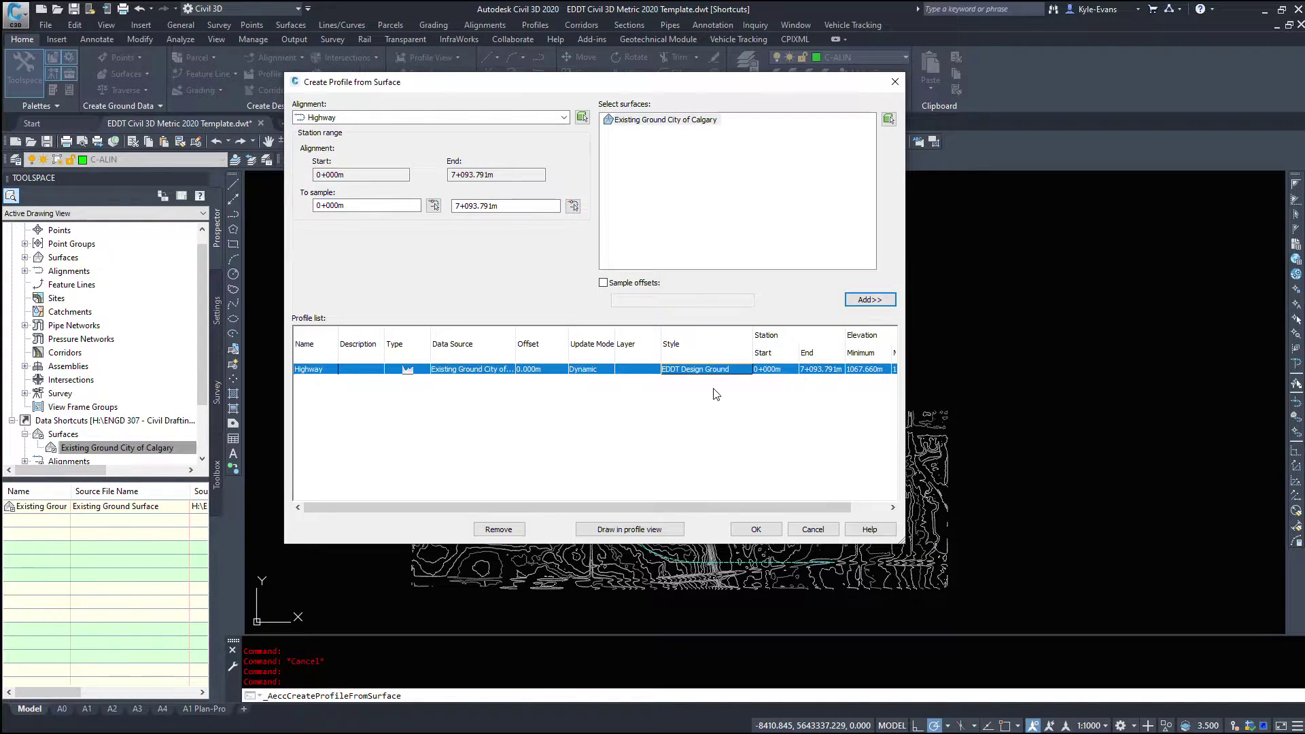
Enlarge the dialog and review stations to 7+093.791m and elevations 1067.660m–1172.193m
left_click_drag(900, 537, 1026, 551)
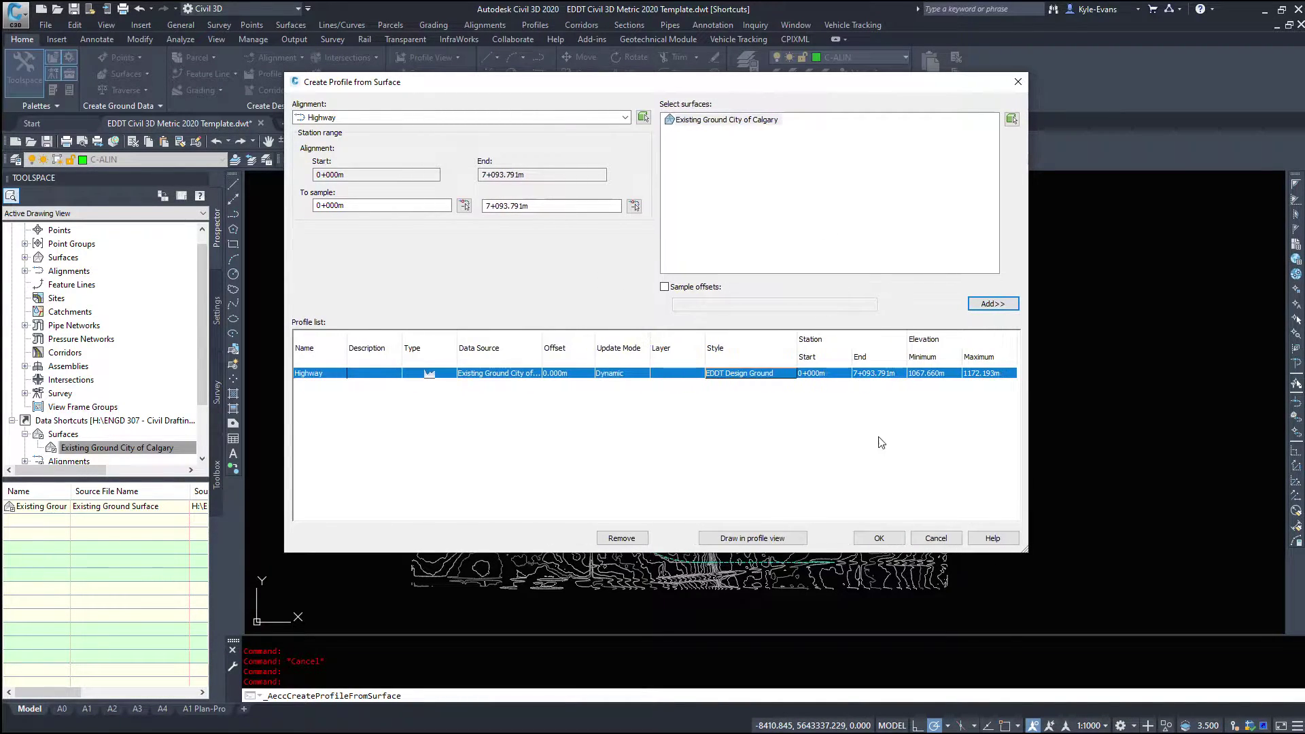
left_click(830, 374)
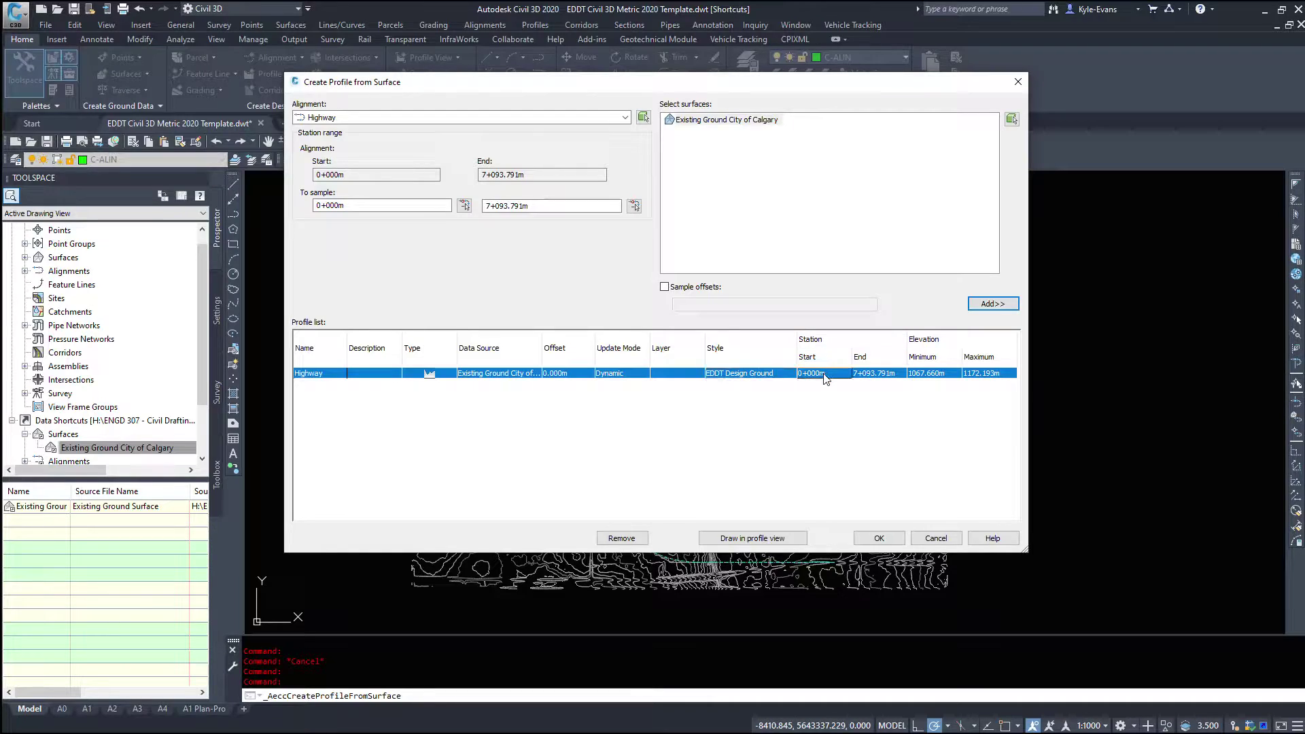
left_click(888, 375)
left_click(943, 375)
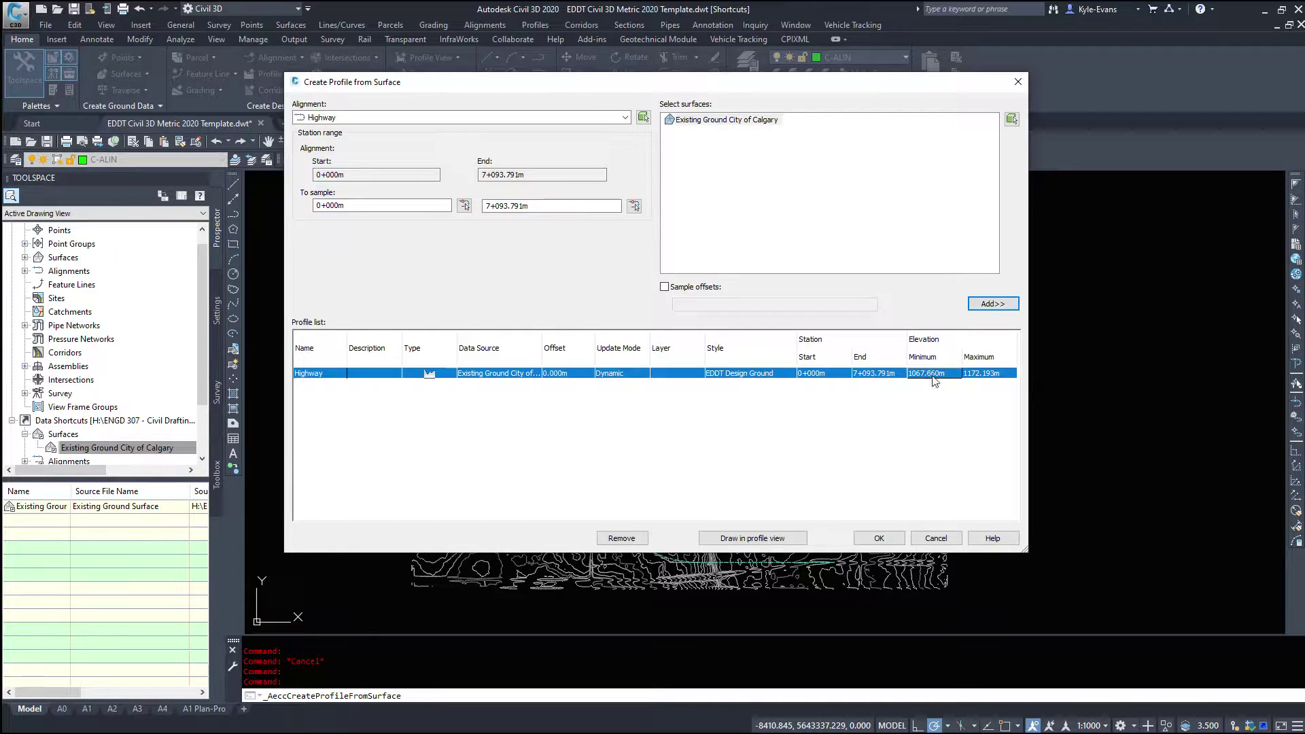
left_click(985, 376)
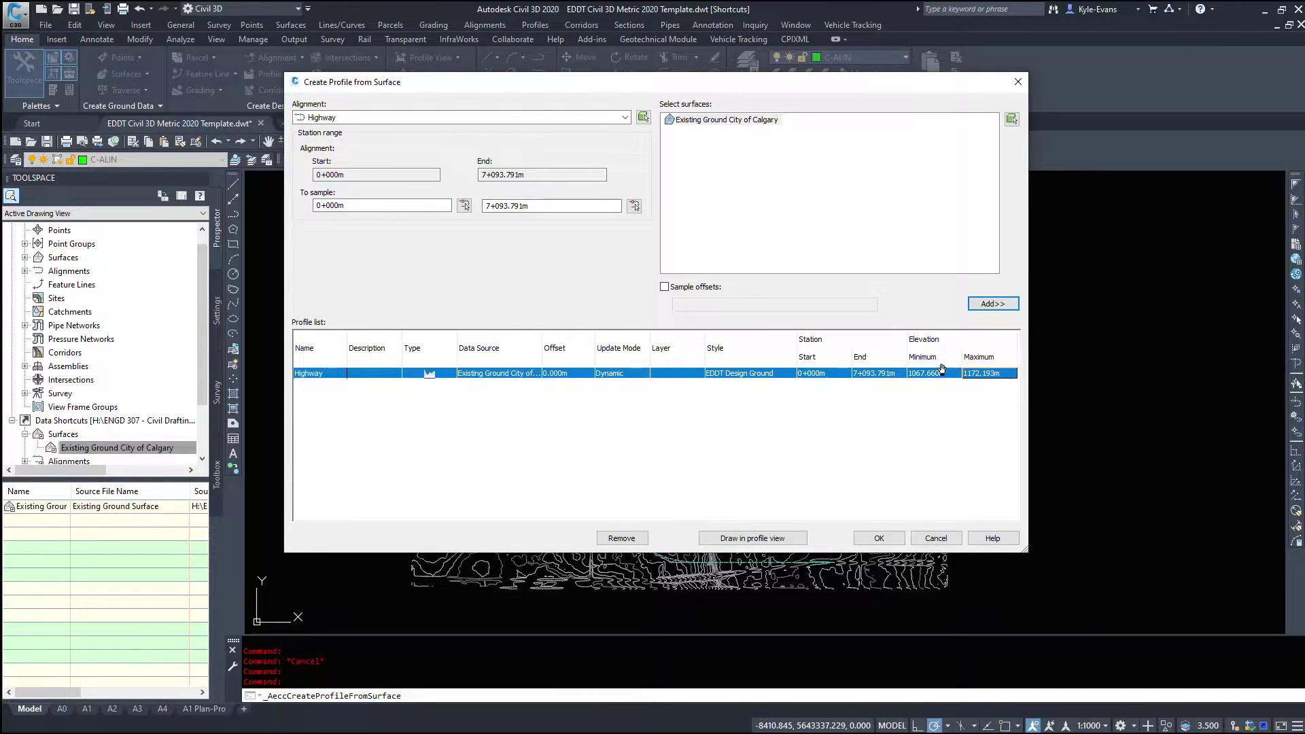
Toggle offset sampling on and back off, then select the Highway profile row
left_click(715, 286)
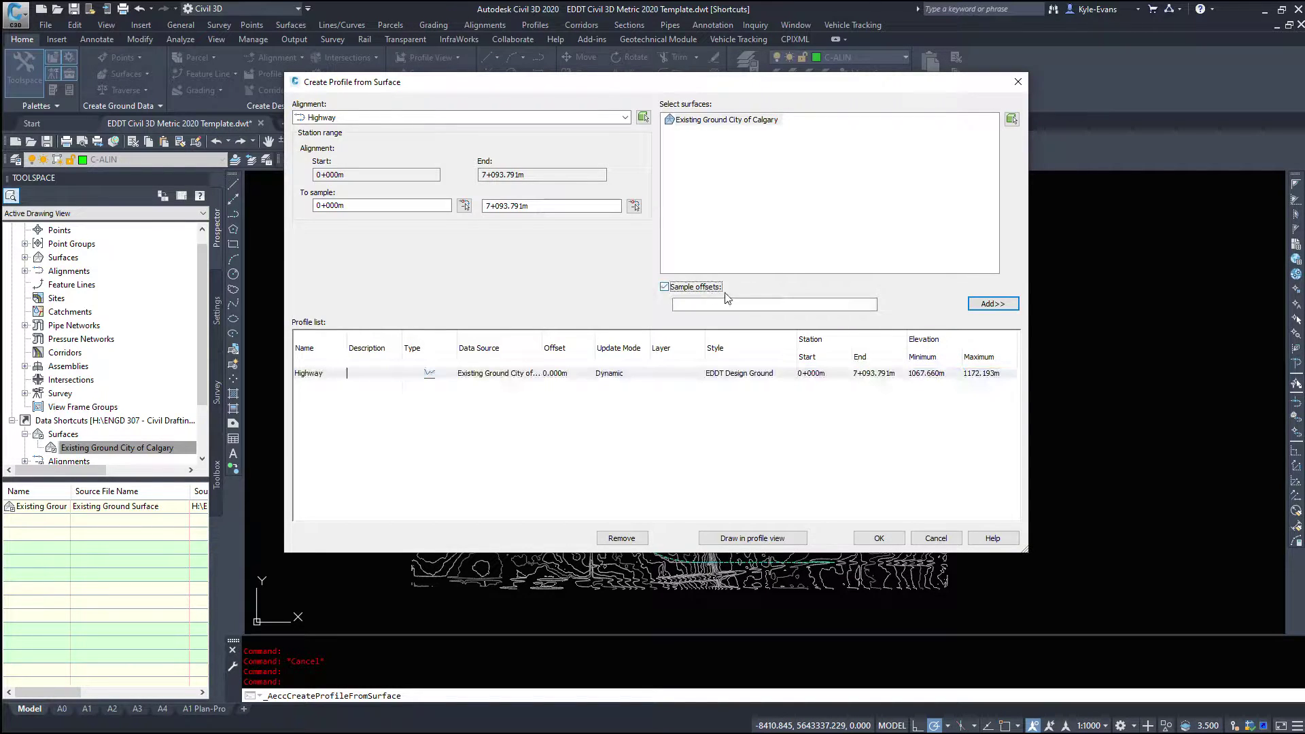
left_click(685, 287)
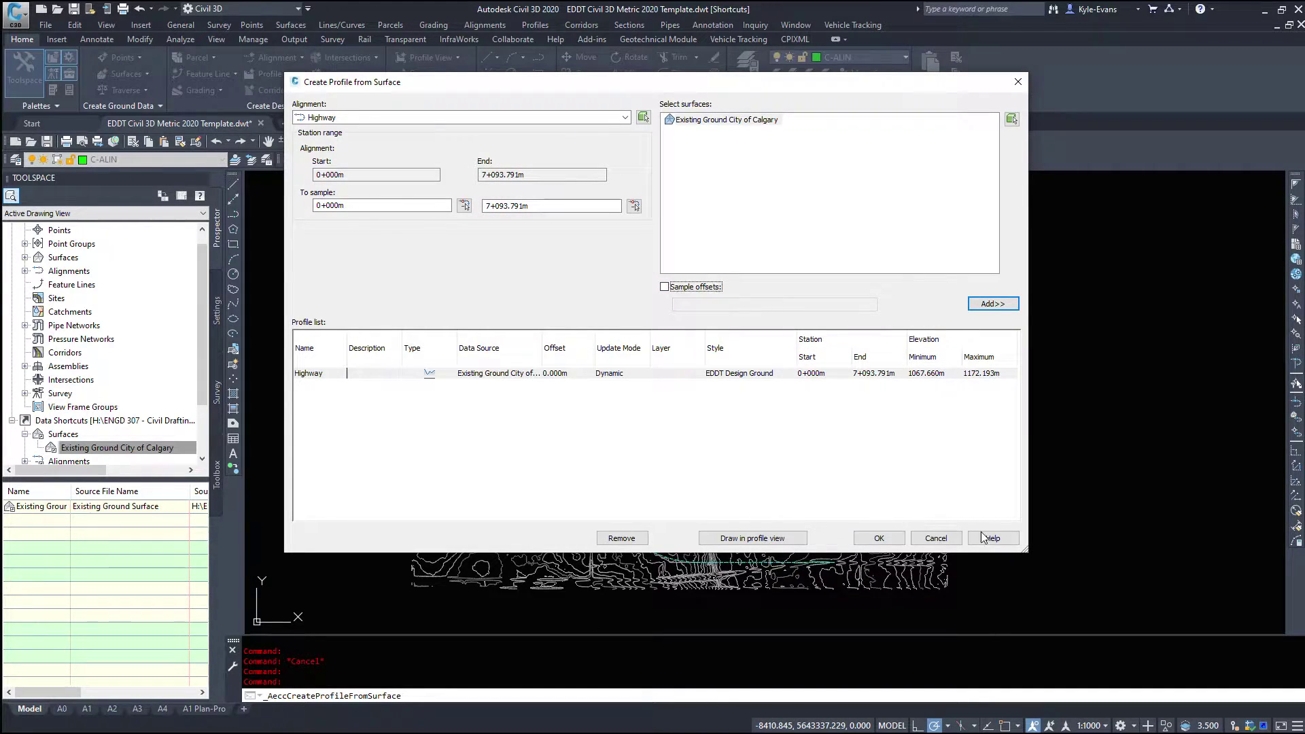
left_click(332, 375)
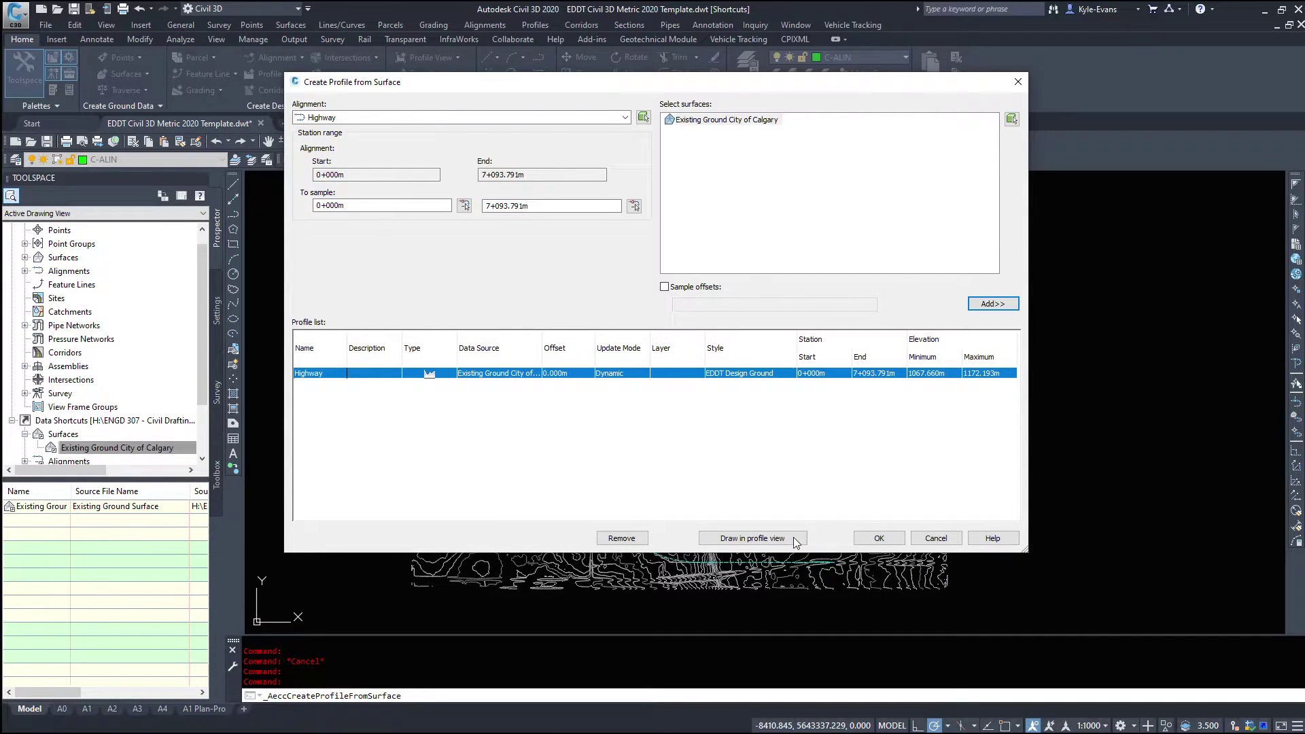
Create the Highway ground profile, then reopen Create Profile from Surface and select the Highway row
left_click(879, 539)
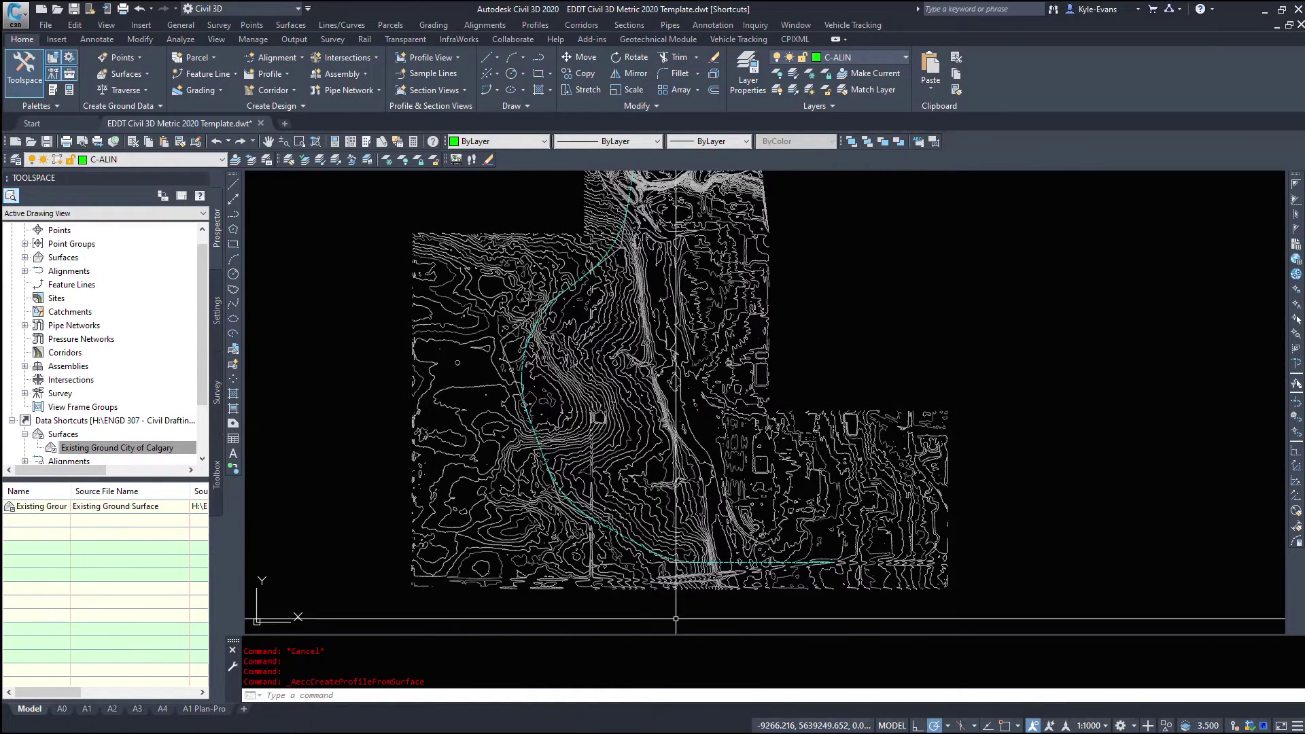
key("Escape")
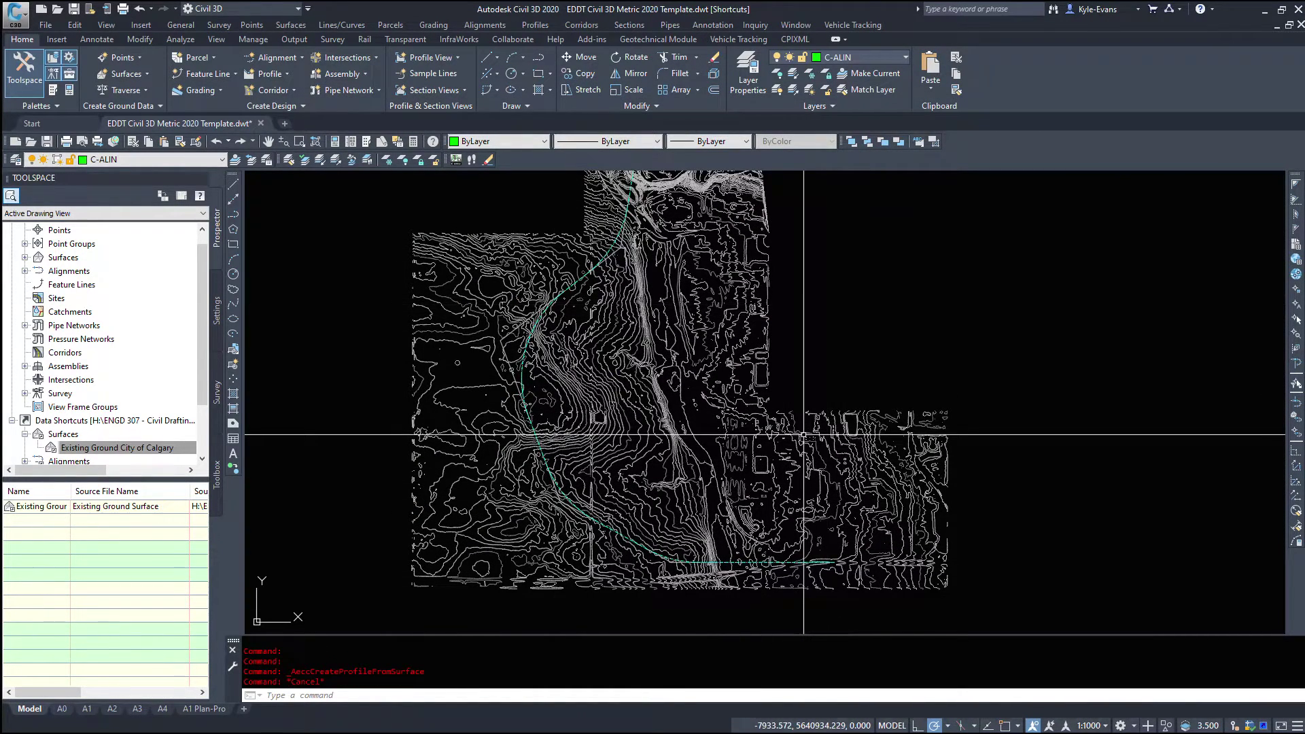
mouse_move(804, 434)
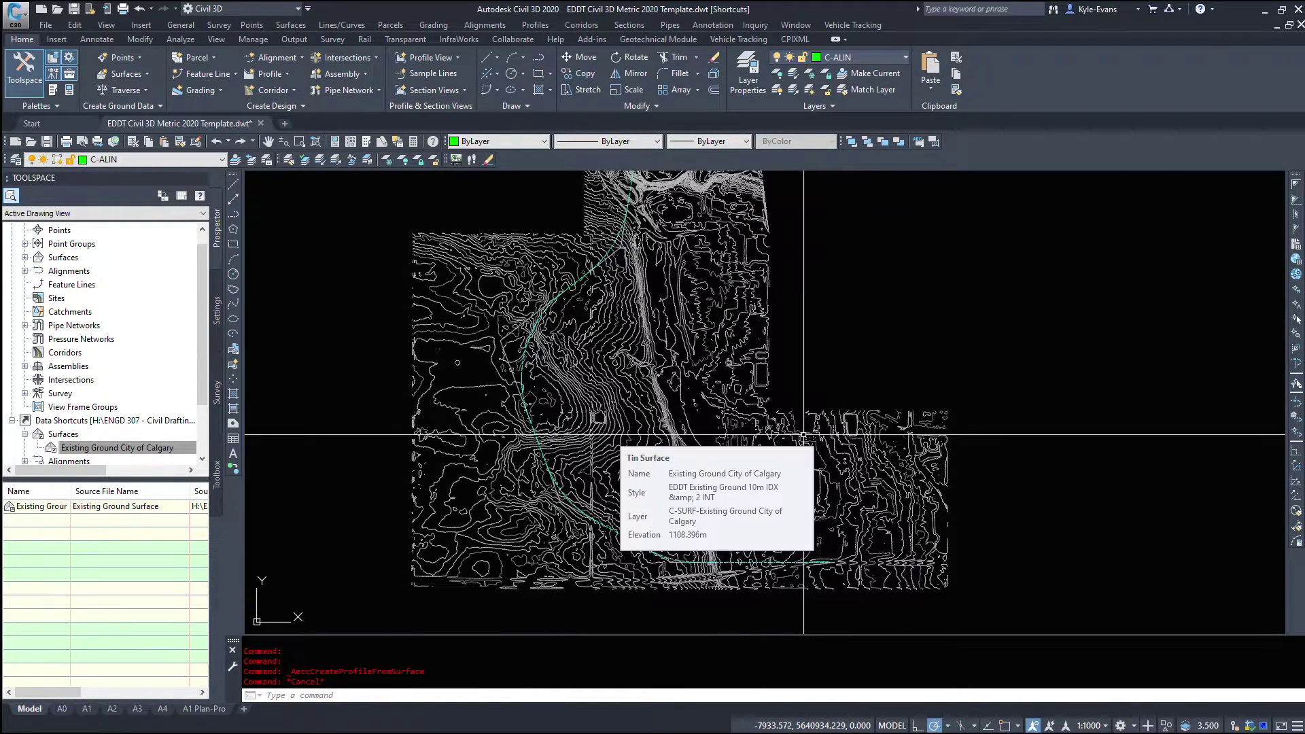
left_click(535, 25)
left_click(547, 41)
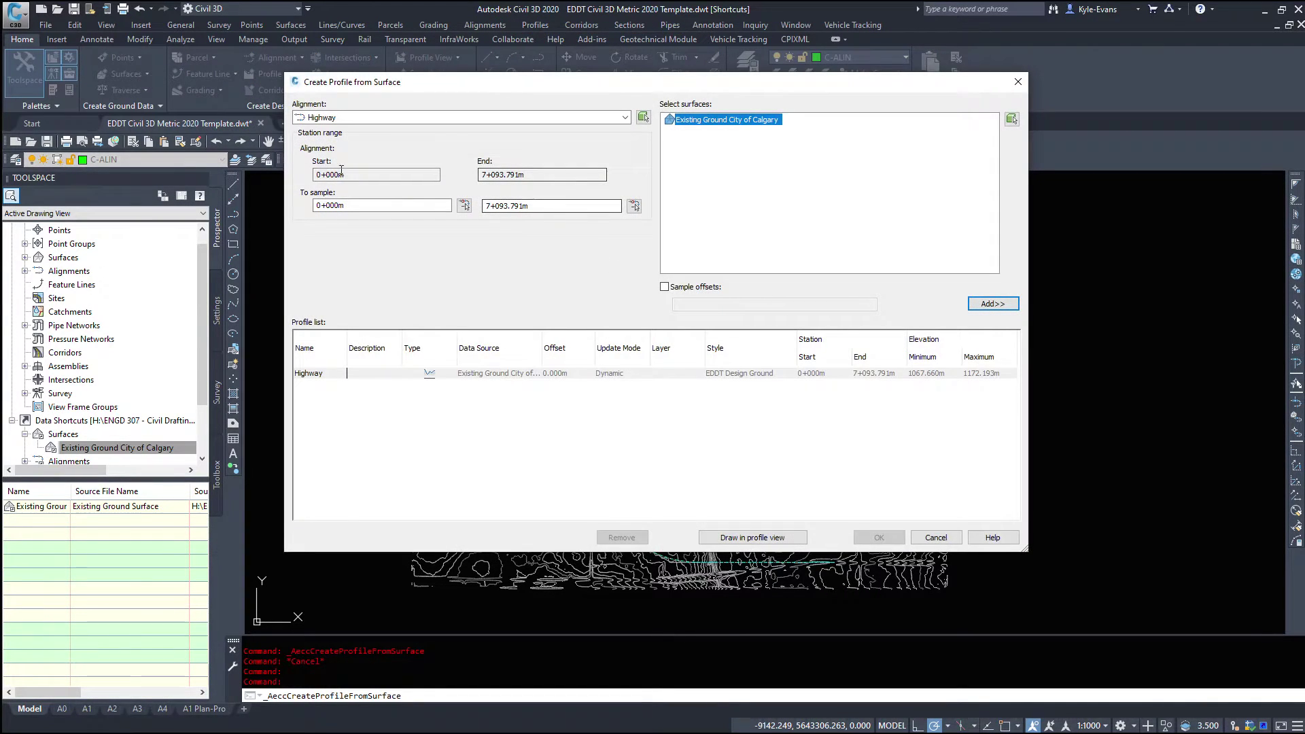
left_click(310, 373)
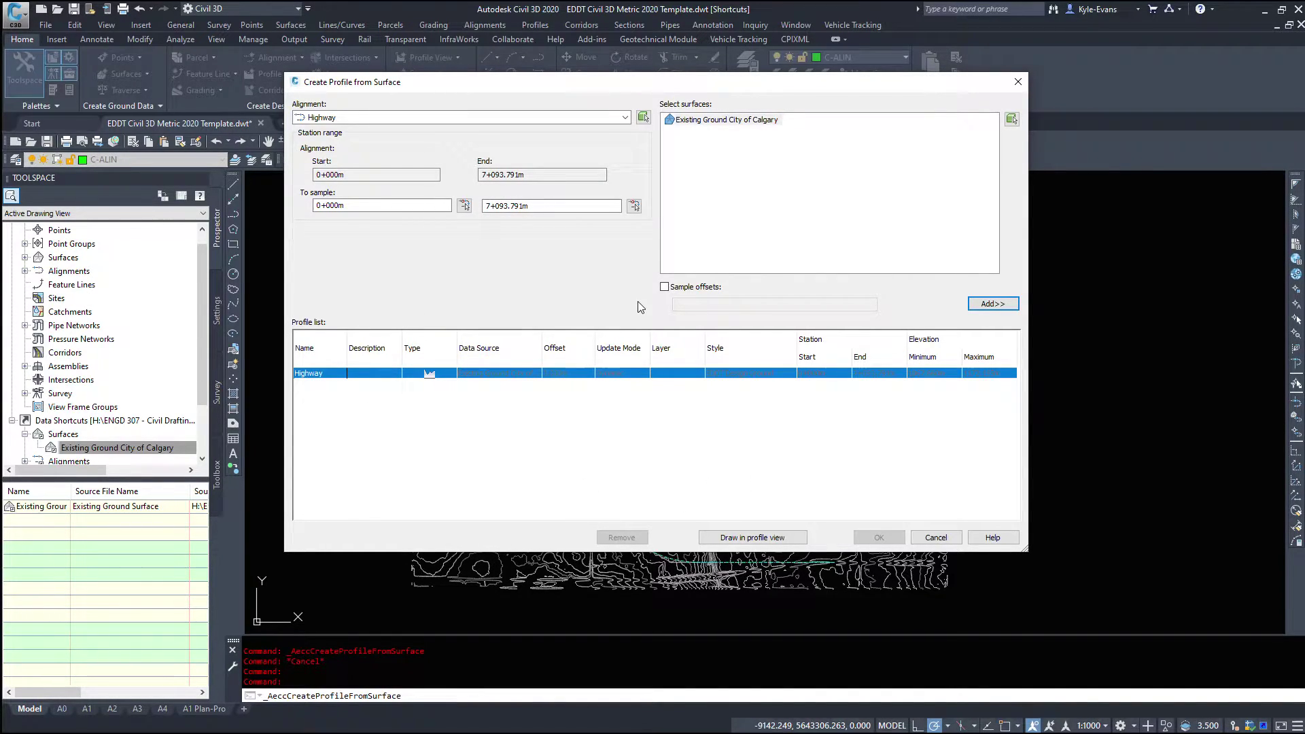
Start a profile view for the Highway alignment named Highway, keeping the EDDT 10xV - 100m Station Interval style
left_click(768, 539)
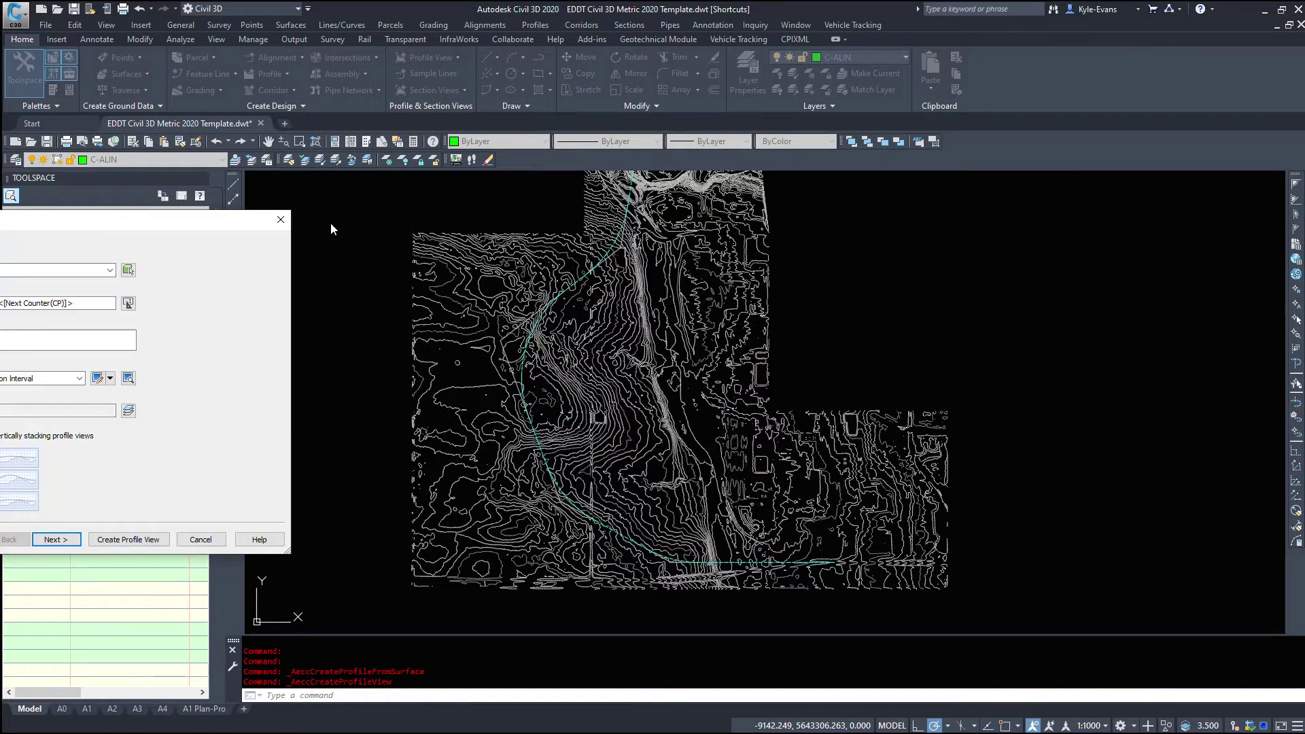
left_click_drag(696, 149, 574, 135)
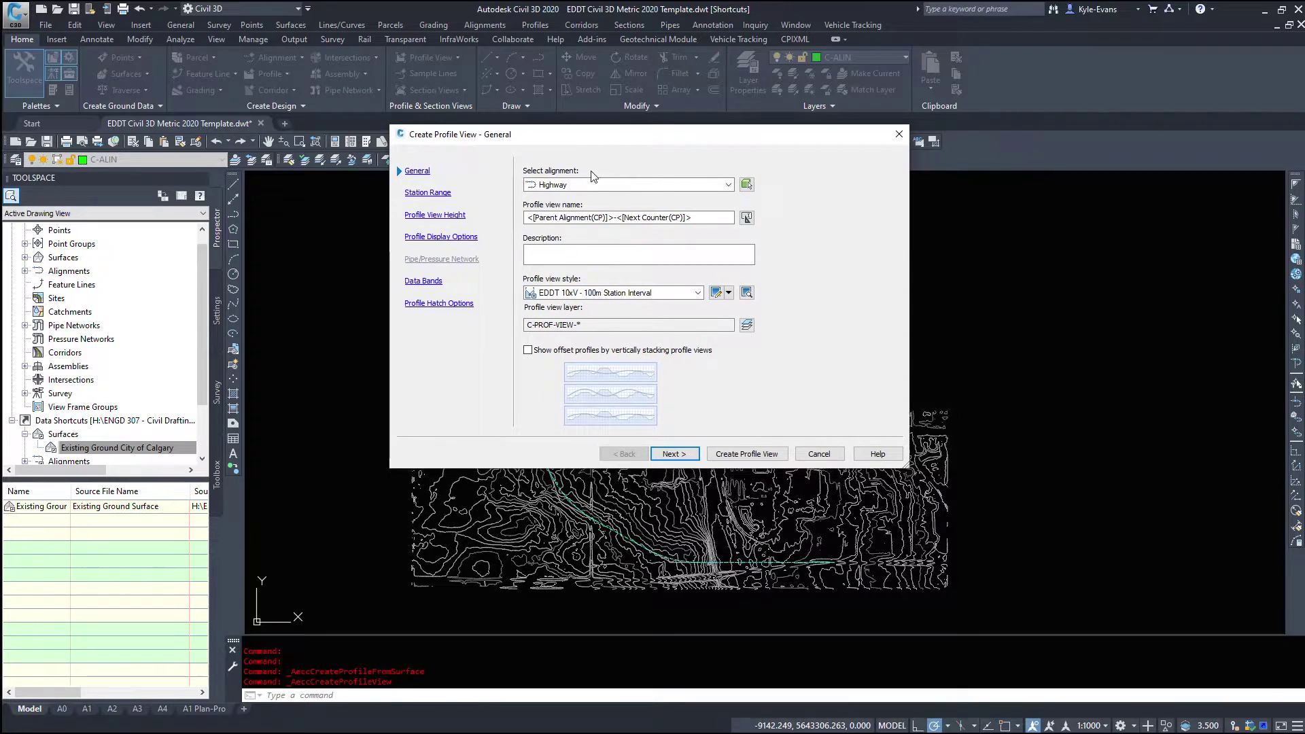
left_click(590, 185)
left_click(564, 198)
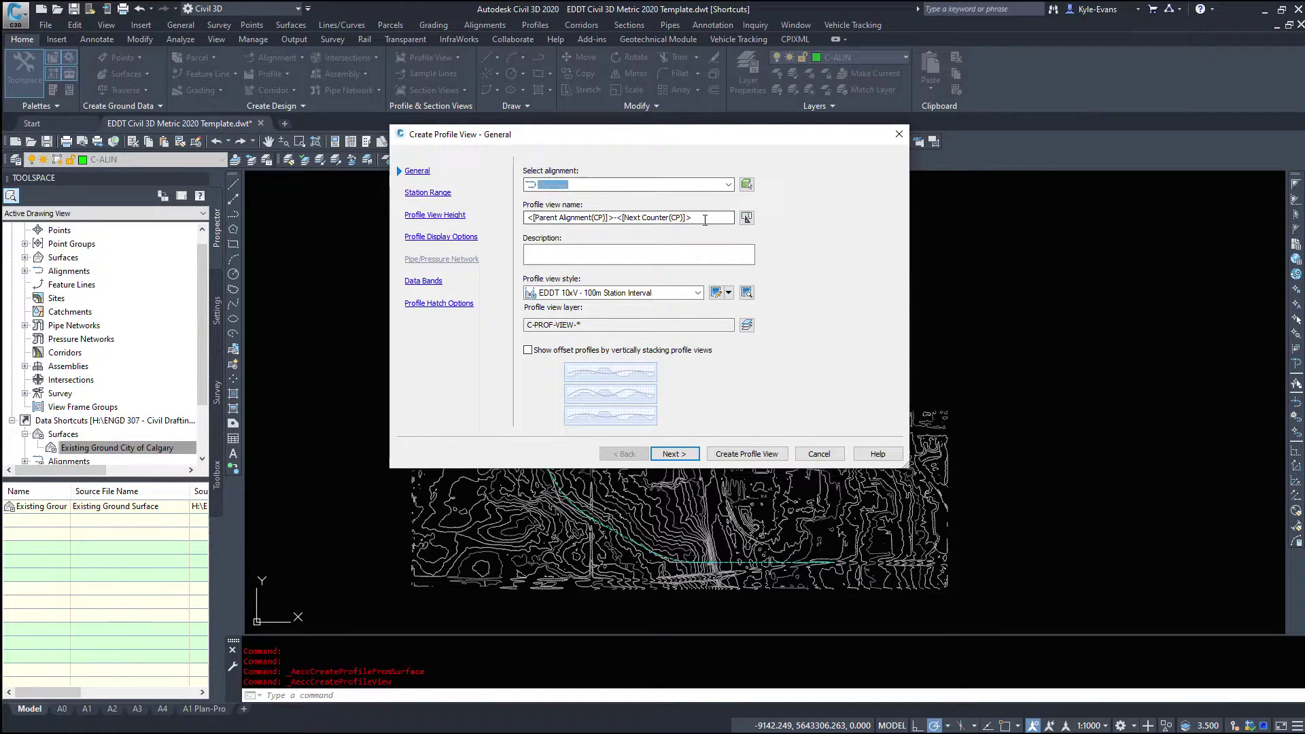
type("Highway")
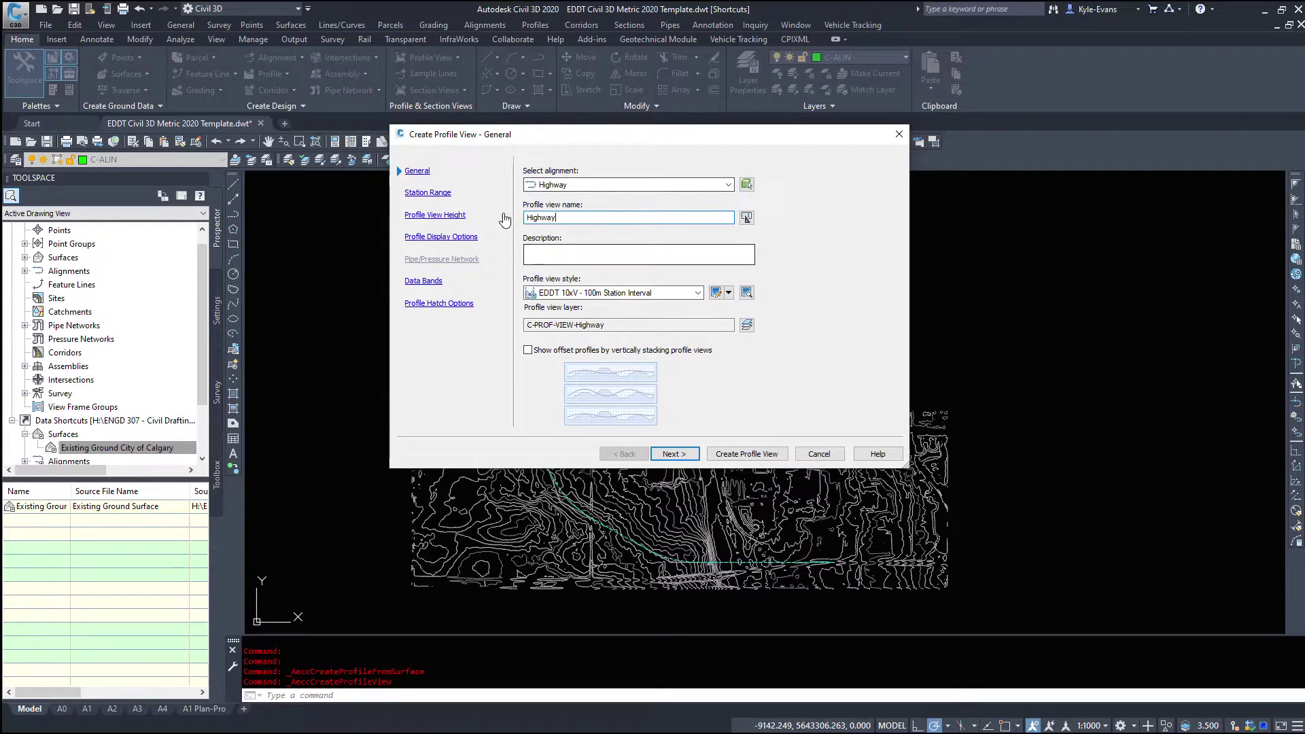
left_click_drag(516, 134, 266, 36)
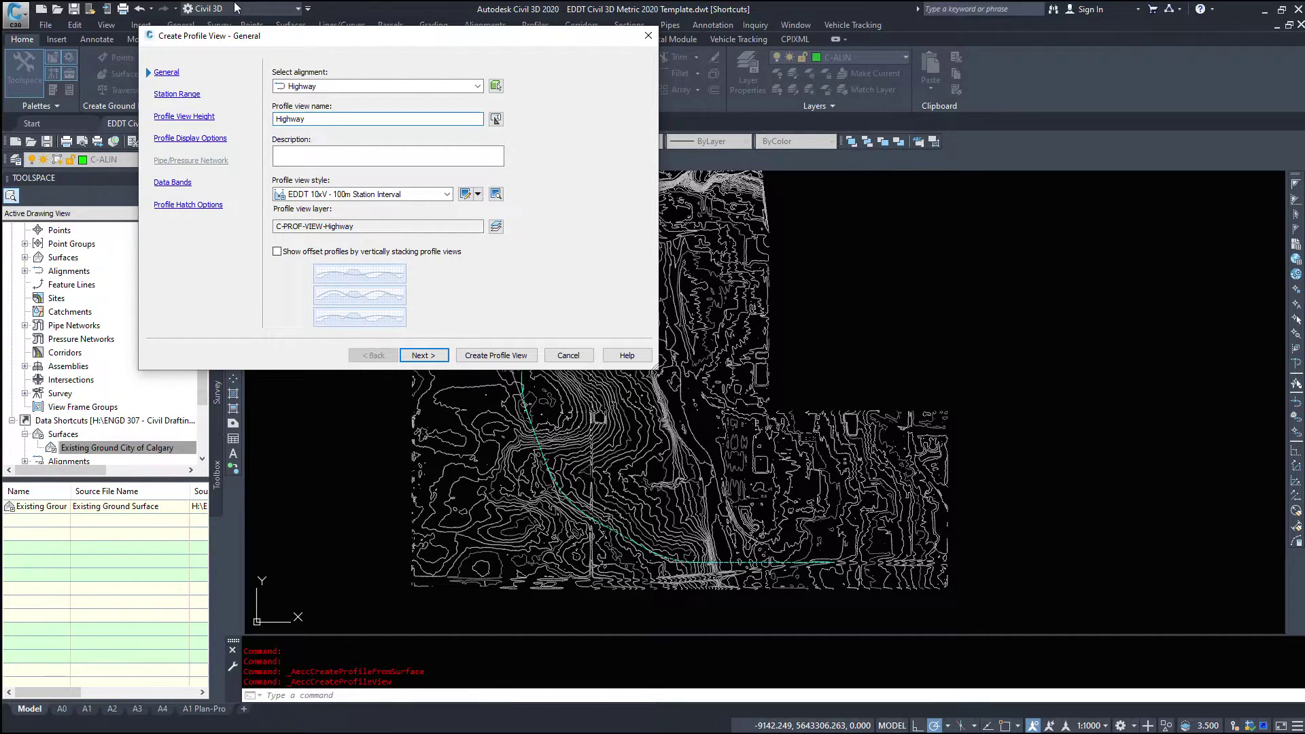
left_click(398, 195)
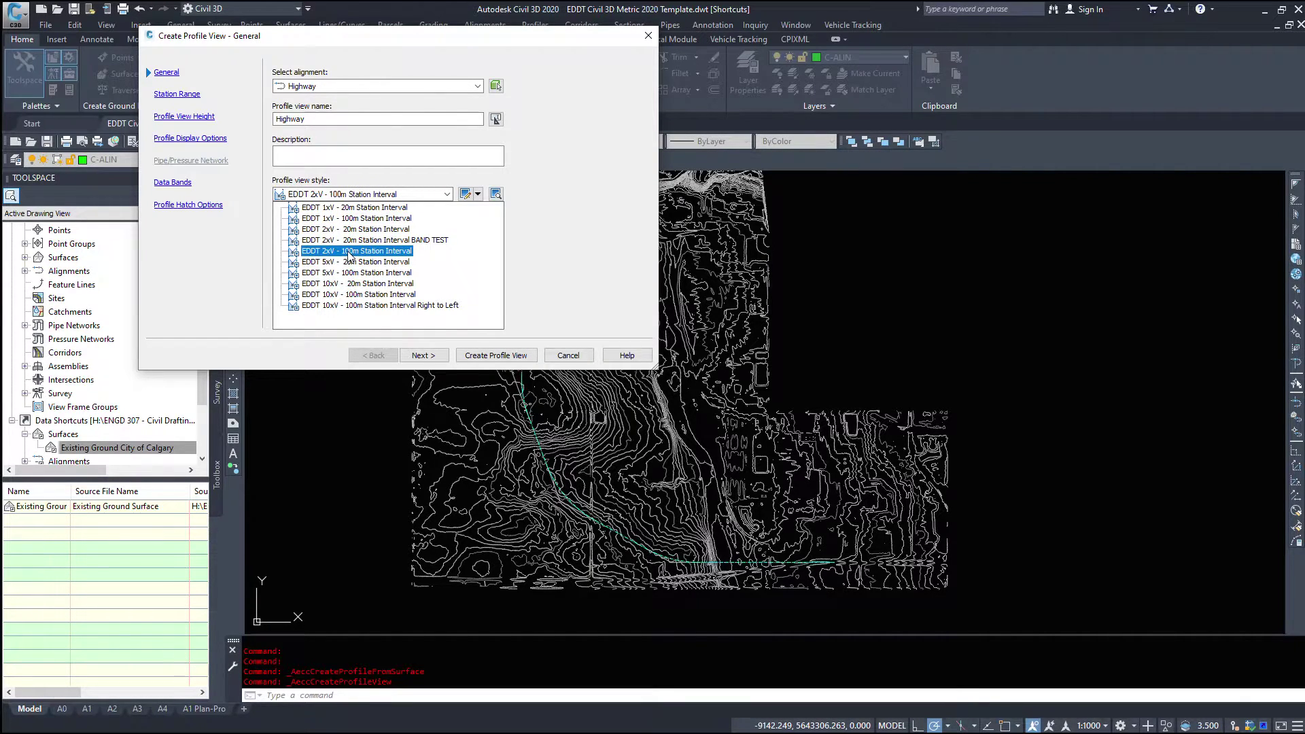
left_click(337, 294)
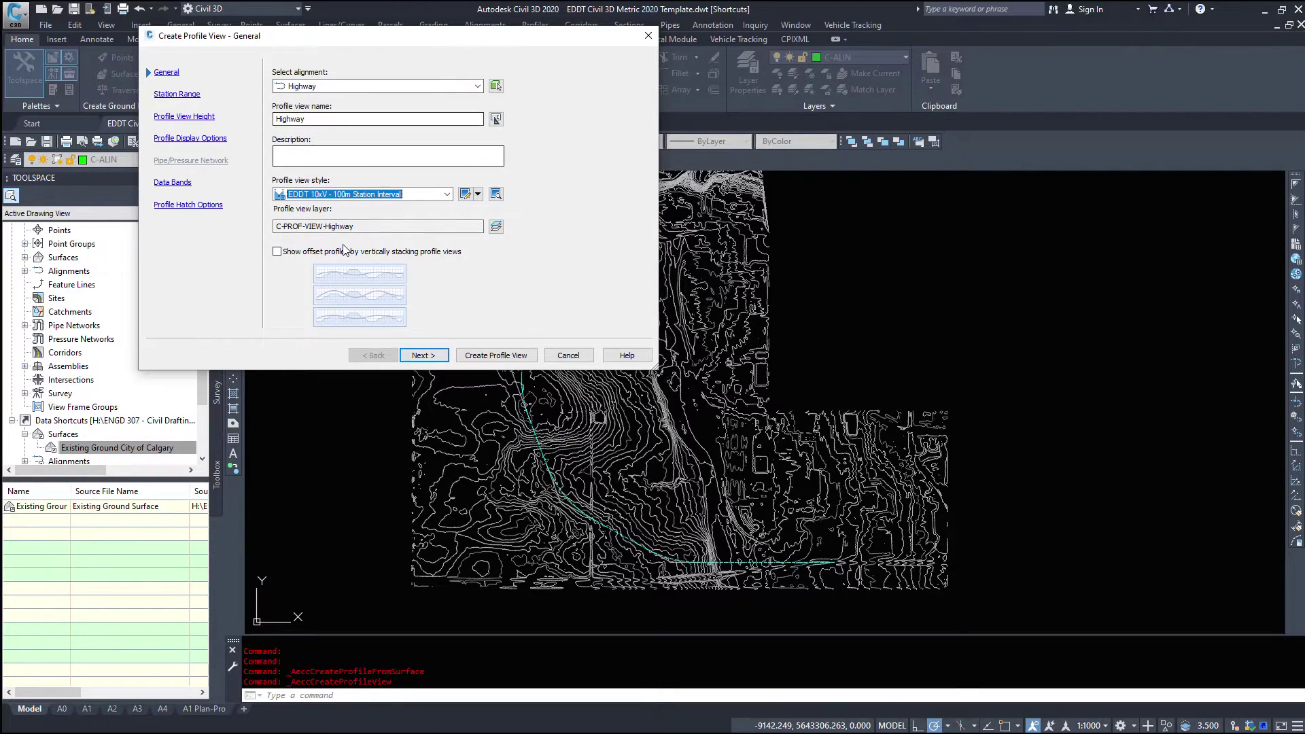
Try a user-specified station range, then keep the automatic 0+000m to 7+094m range
left_click(424, 353)
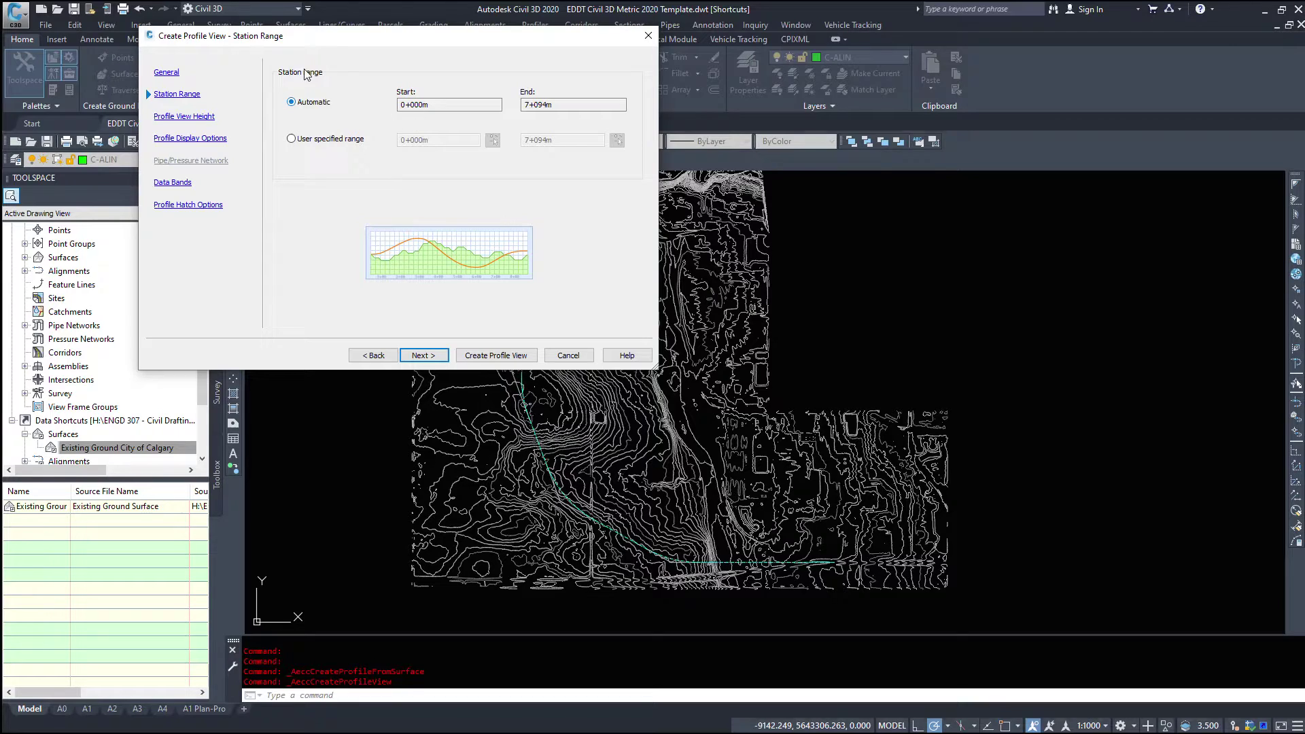
double_click(445, 104)
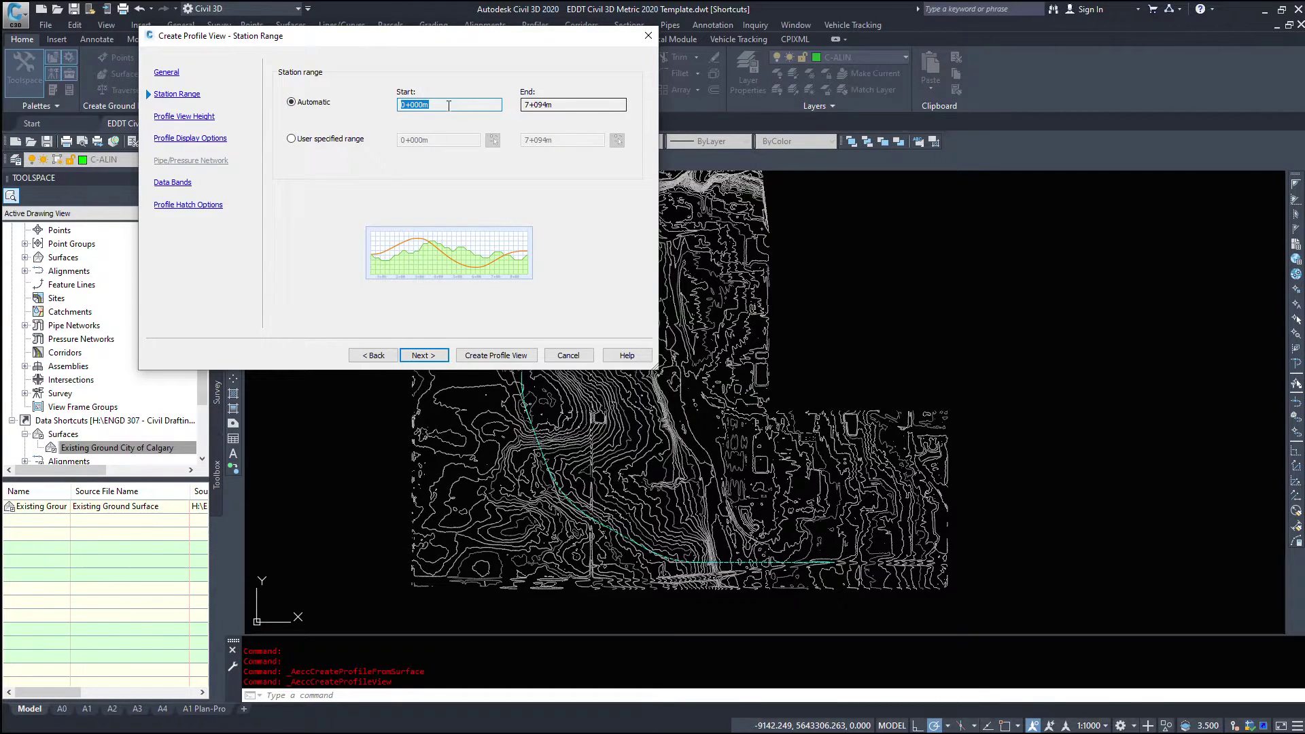
key("Tab")
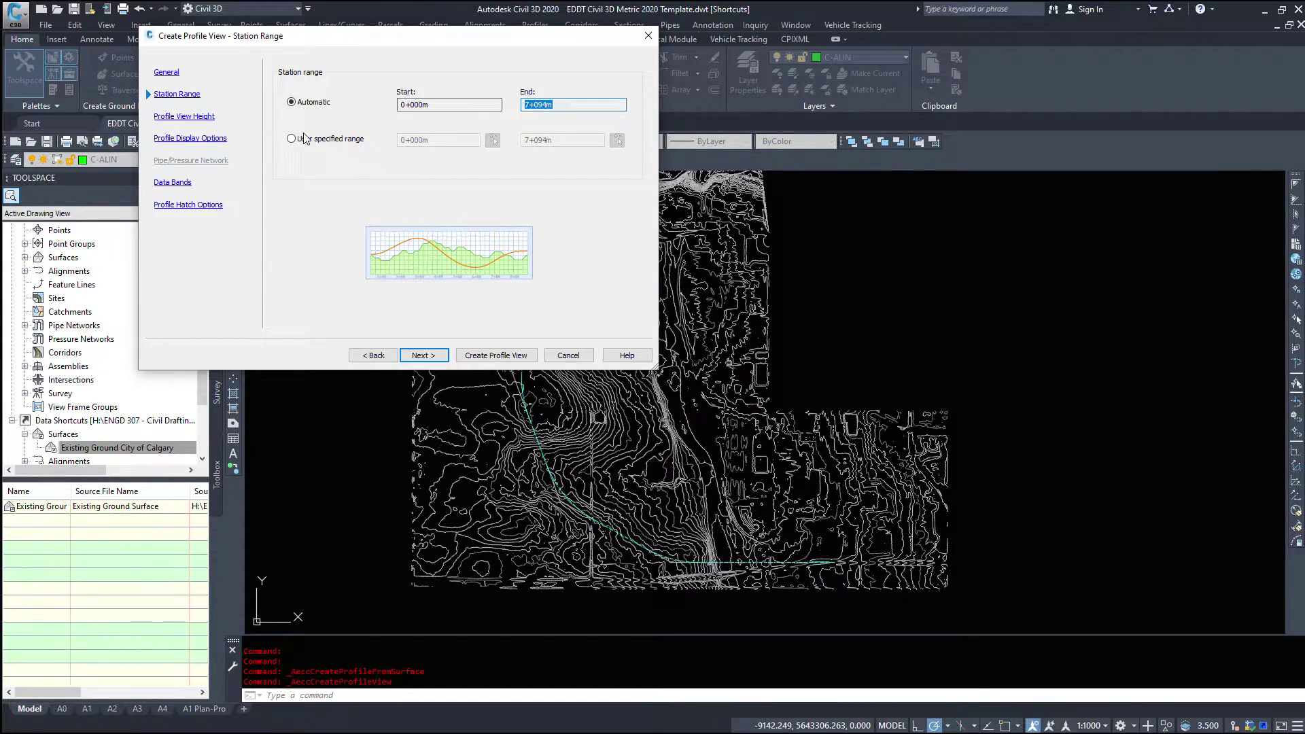
key("shift+Tab")
key("Tab")
left_click(343, 140)
key("Tab")
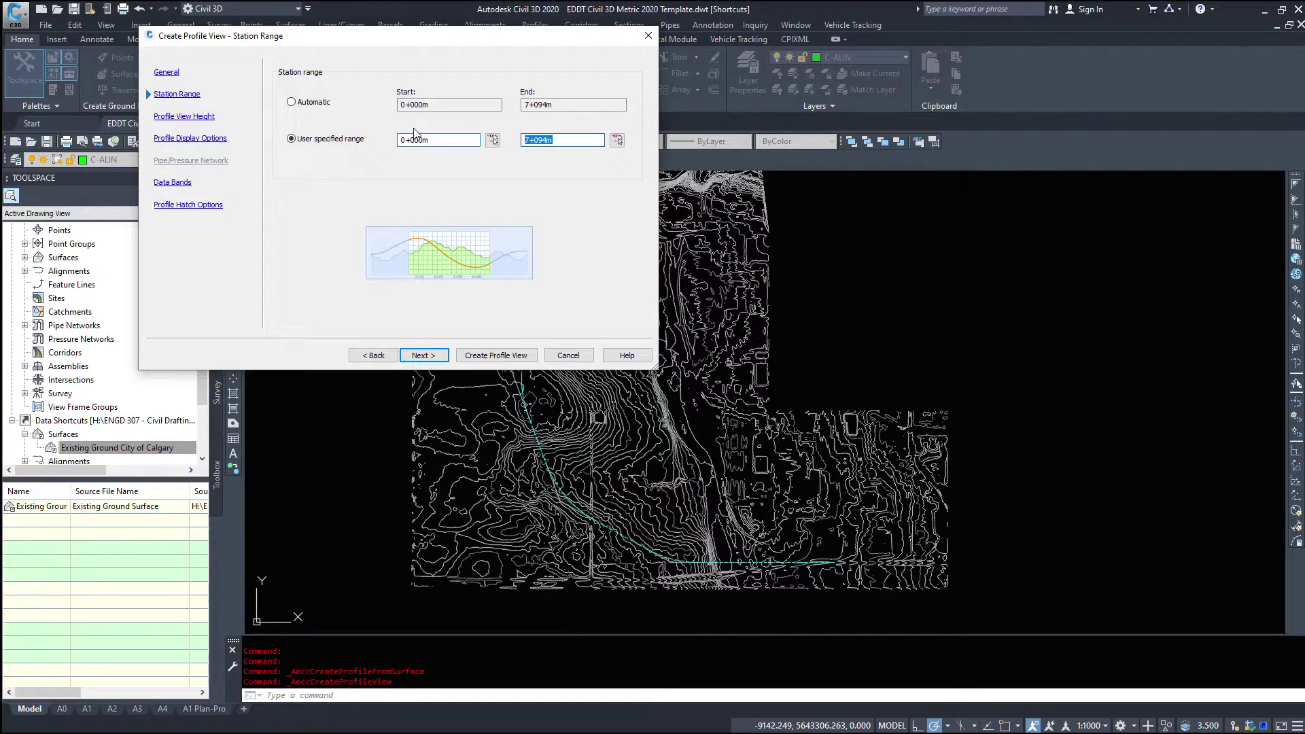
key("shift+Tab")
key("Tab")
key("shift+Tab")
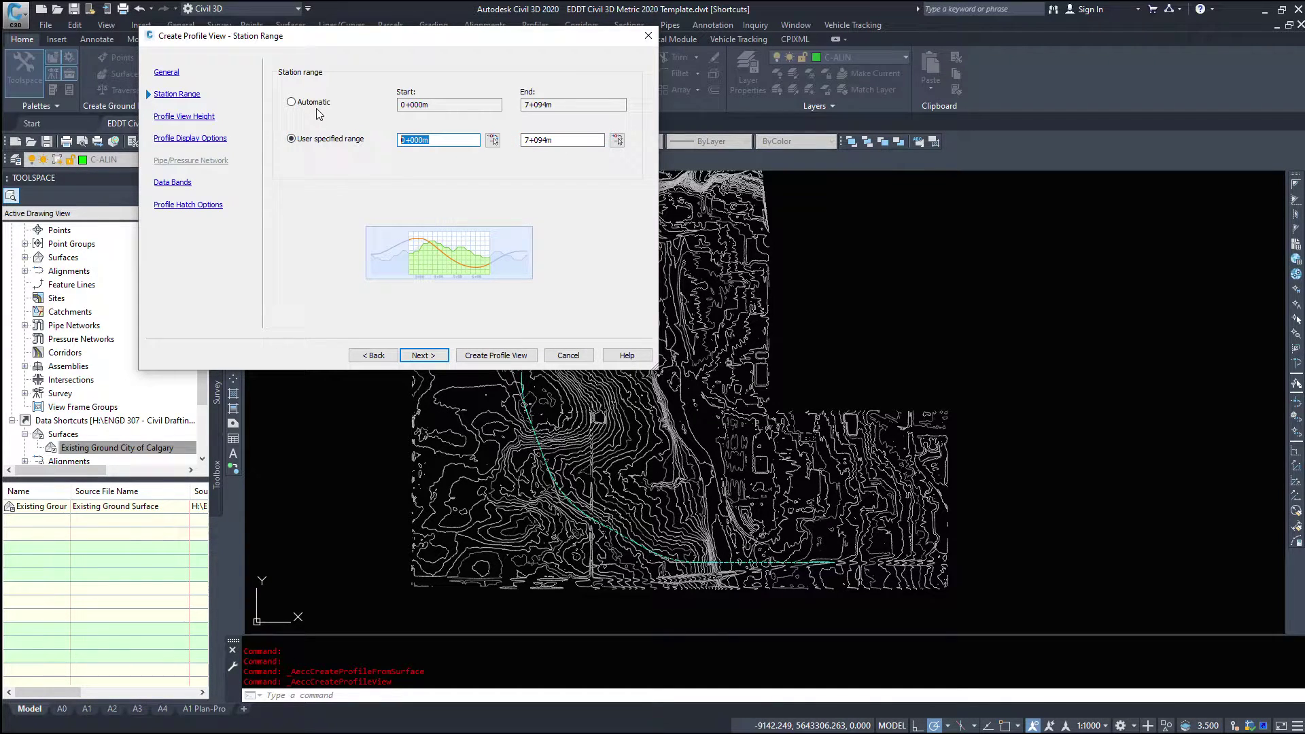
key("shift+Tab")
key("Up")
left_click(431, 359)
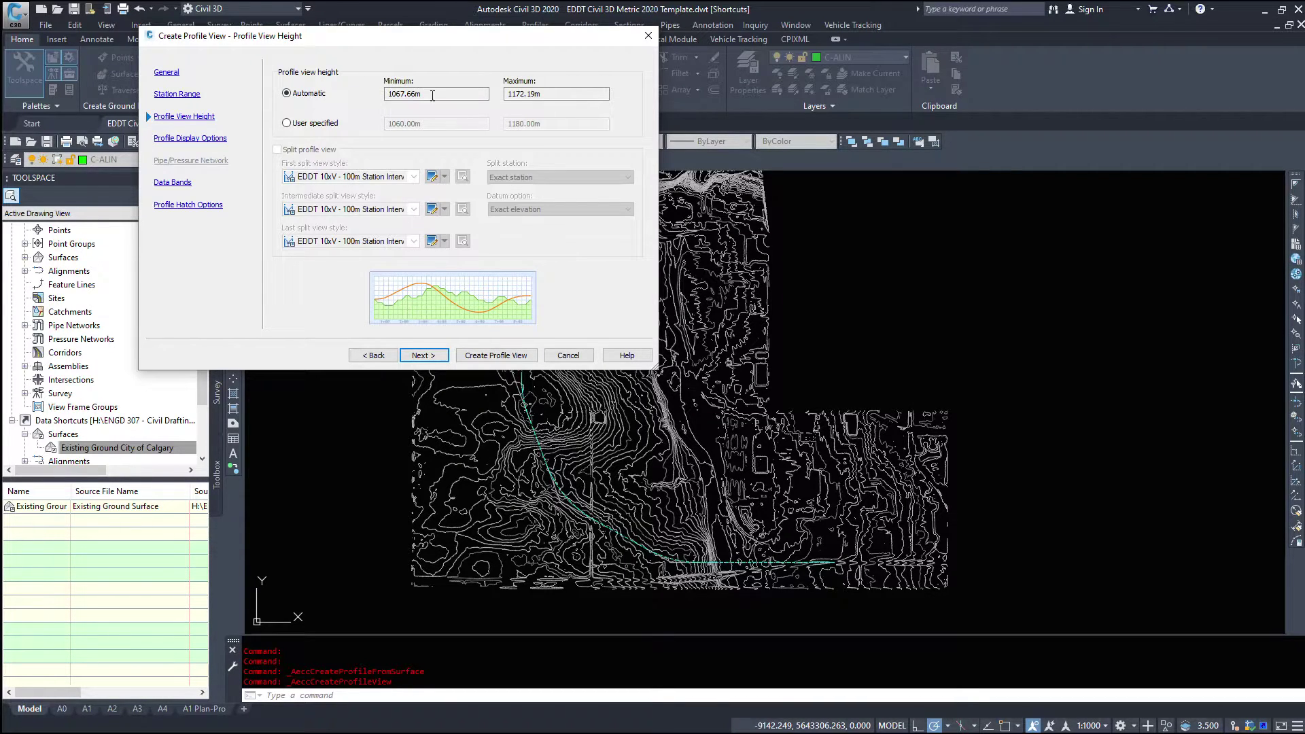
Try a user-specified height up to 1180.00m, then return to automatic 1067.66m–1172.19m
left_click_drag(424, 94, 343, 93)
double_click(562, 95)
left_click(286, 123)
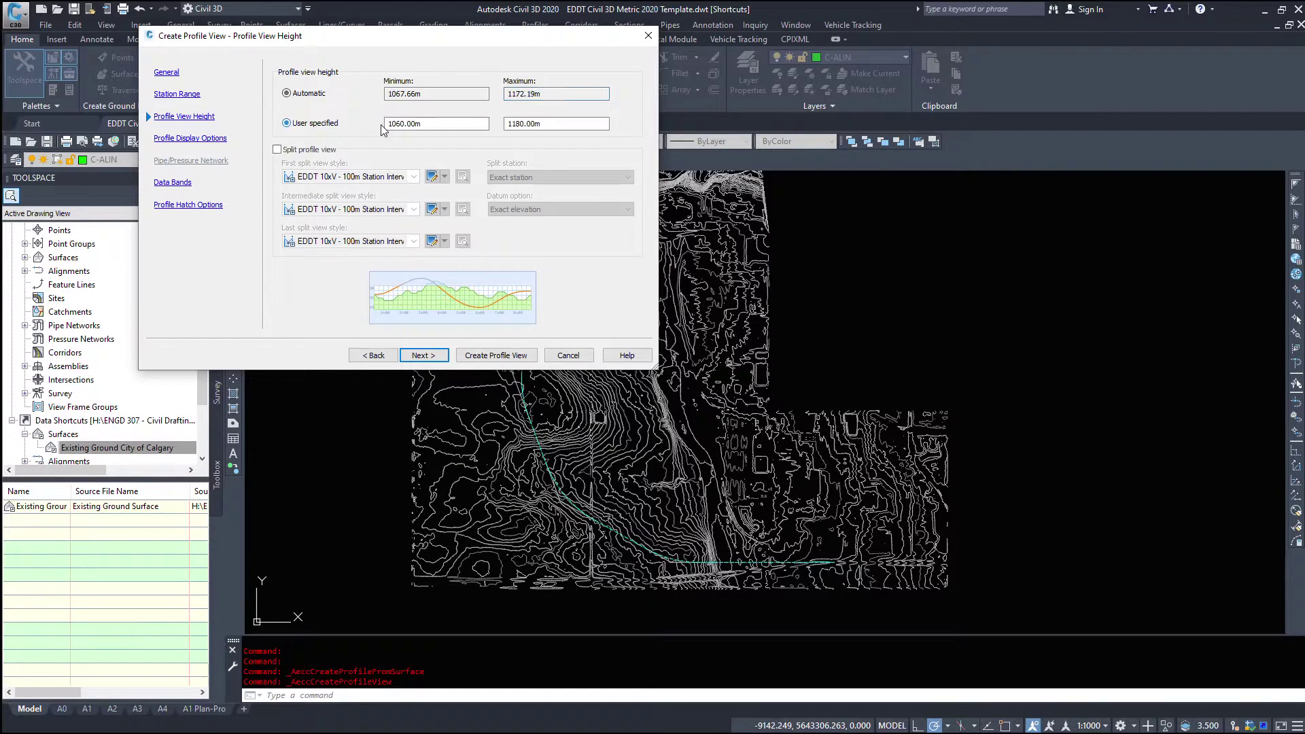
double_click(546, 124)
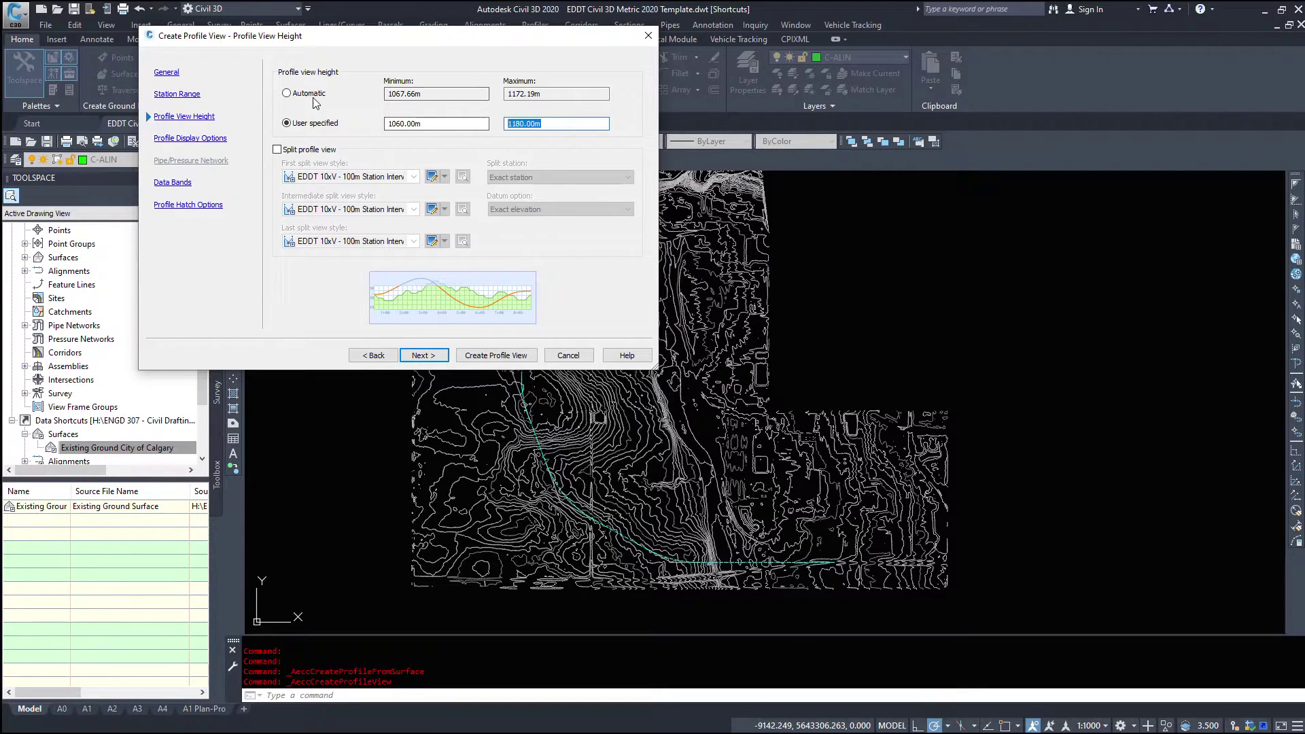
left_click(287, 93)
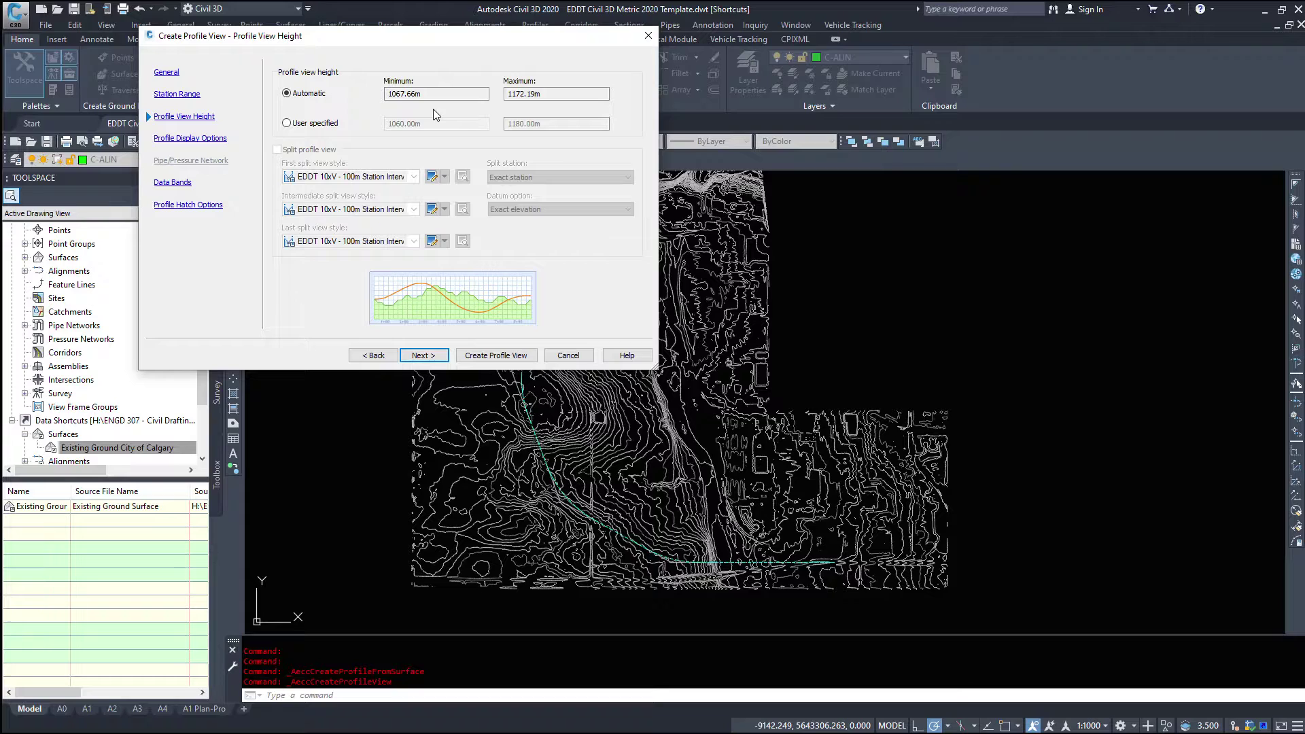
left_click(424, 356)
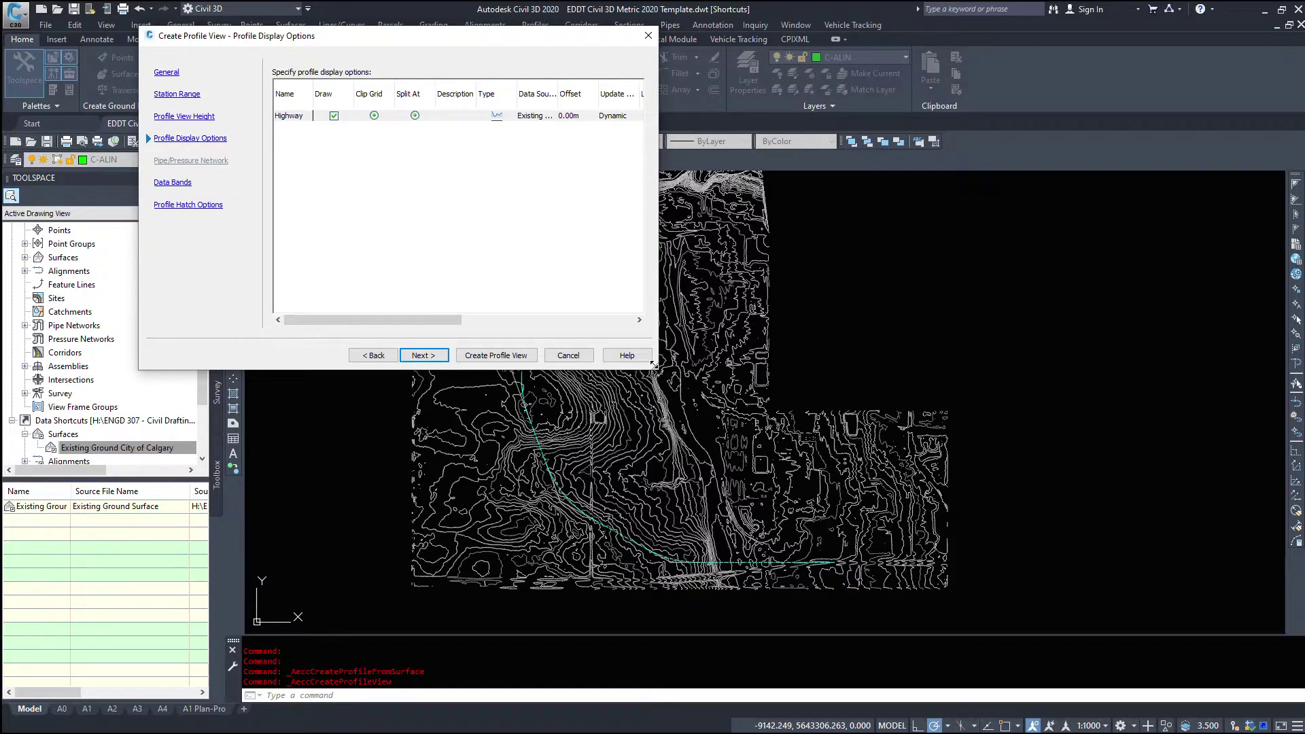
Widen the wizard to review the Highway display options and pass Data Bands with EDDT NO BANDS
left_click_drag(658, 369, 850, 369)
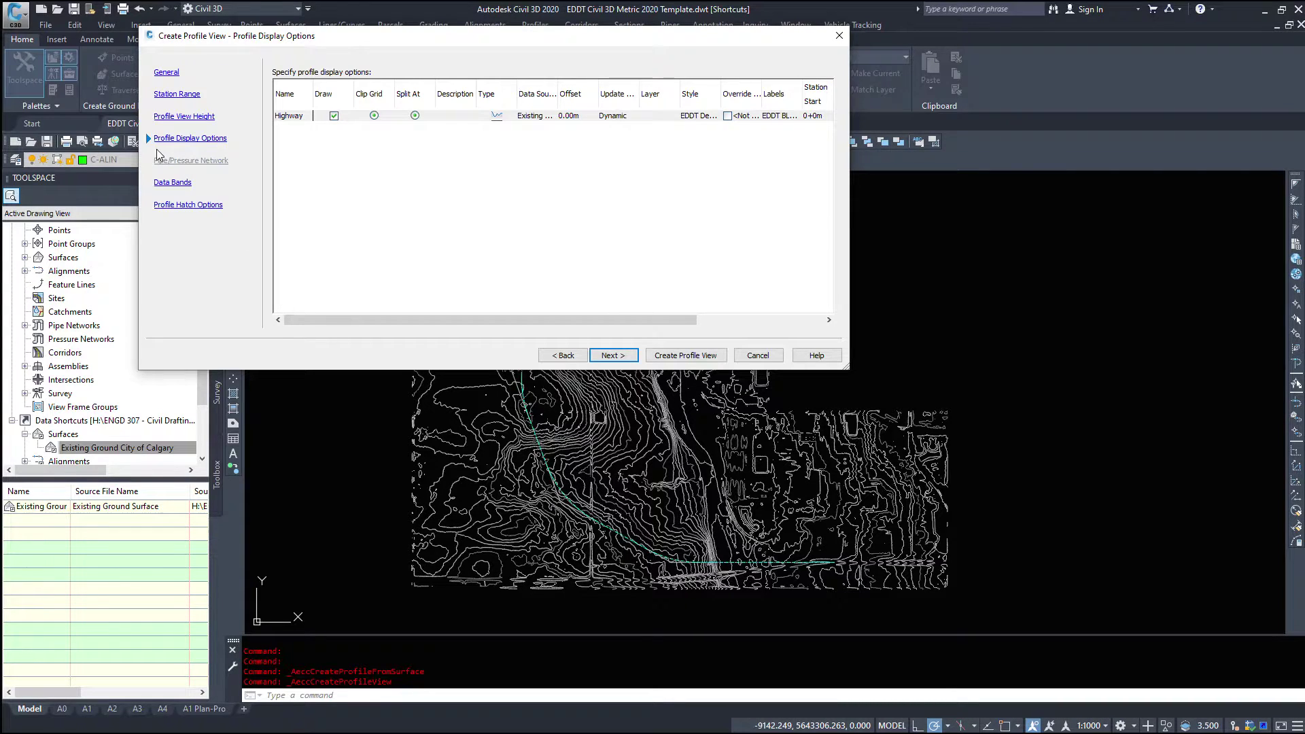
left_click(620, 358)
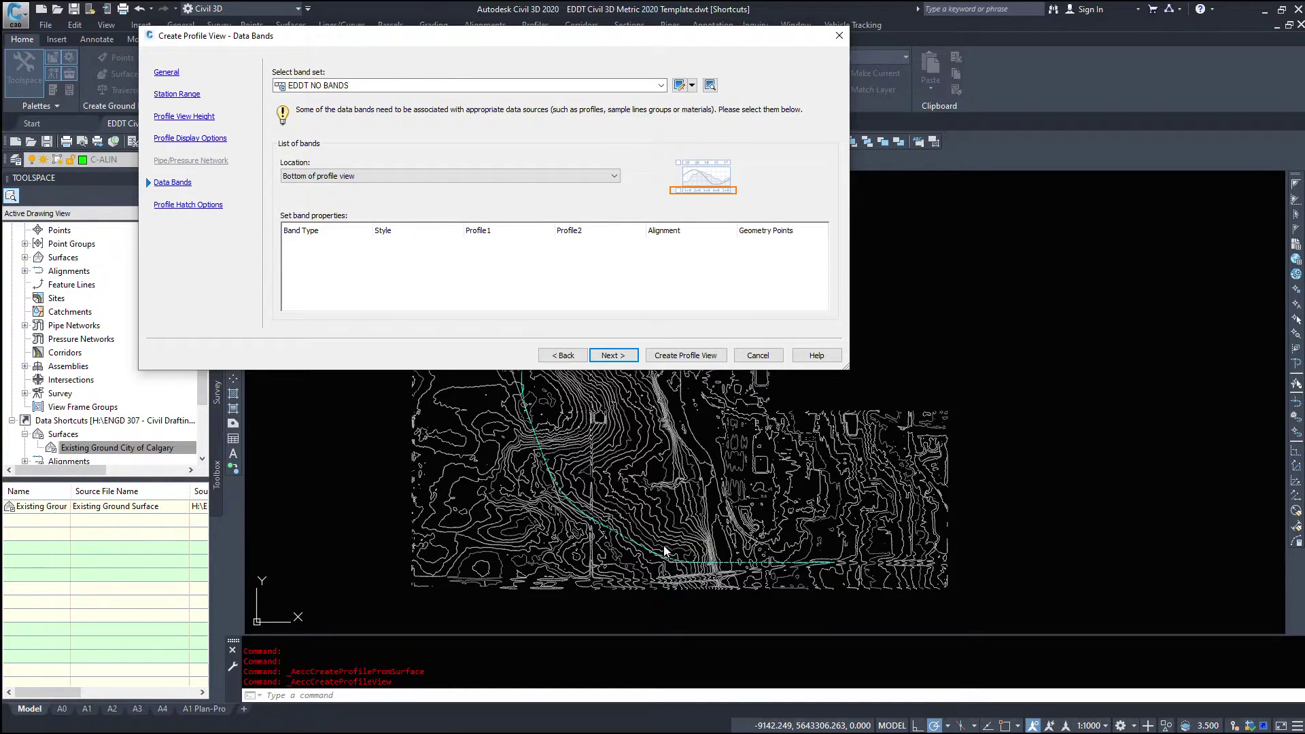
left_click(614, 356)
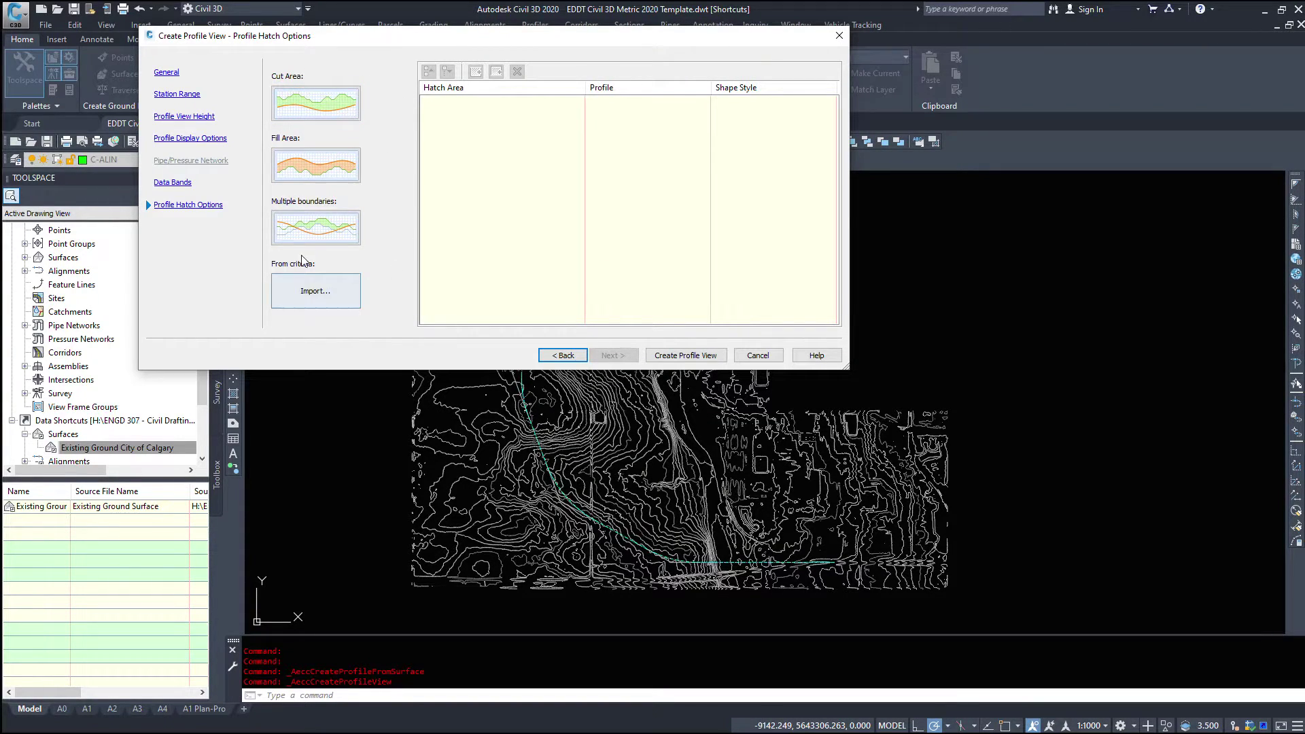
Add Cut, Fill and Multiple boundary hatch areas, then remove them all
left_click(327, 120)
left_click(322, 175)
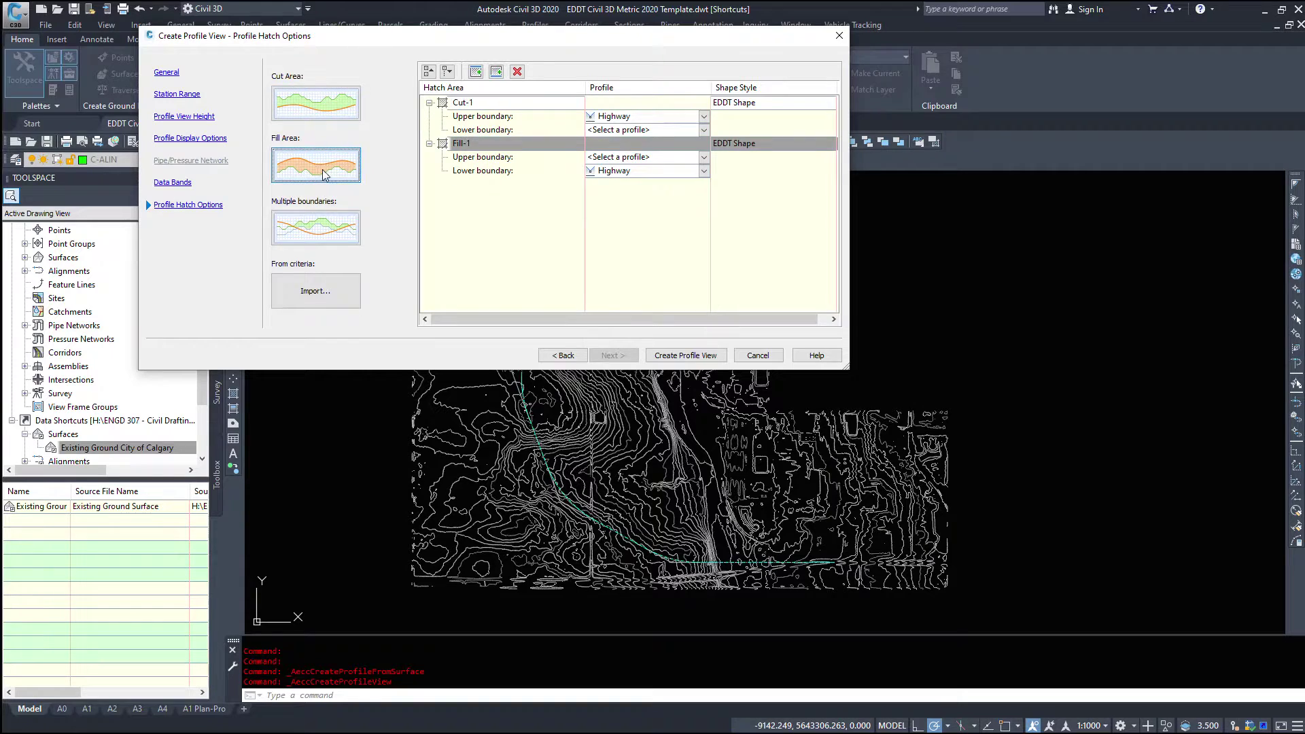
left_click(320, 222)
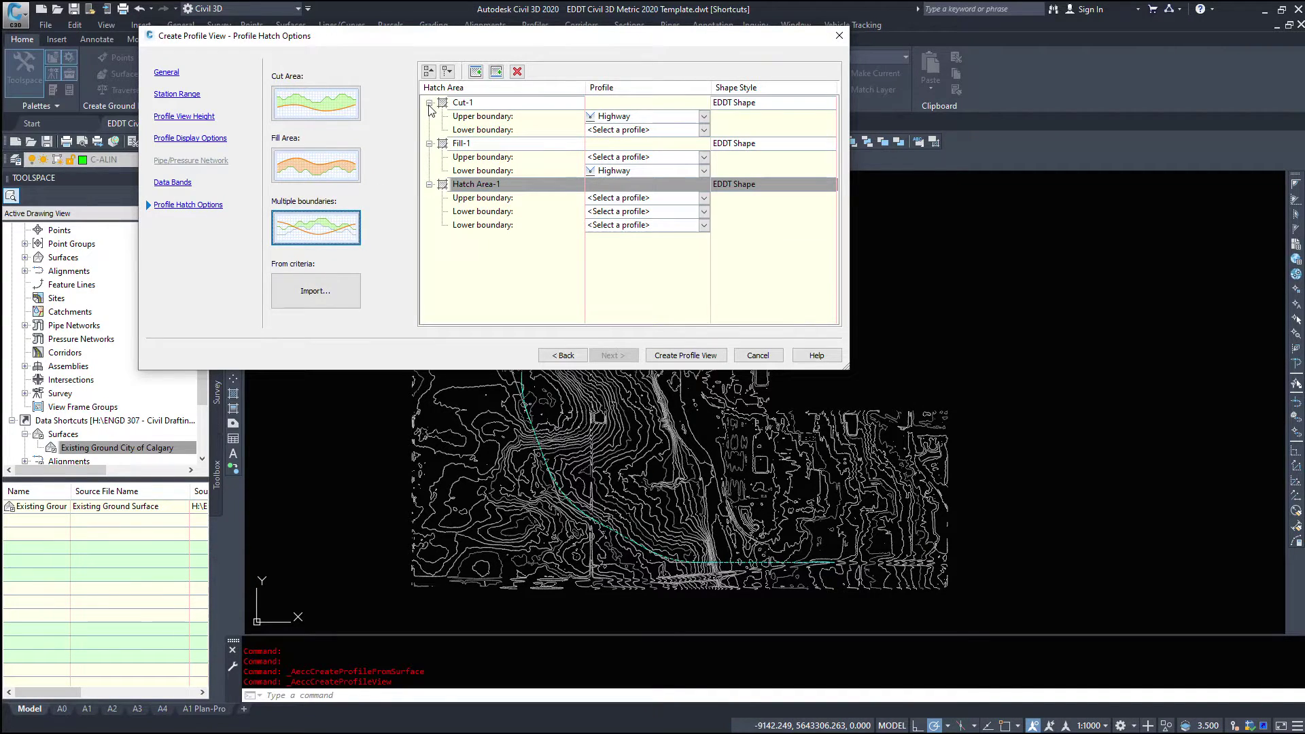
left_click(517, 71)
left_click(518, 72)
left_click(518, 72)
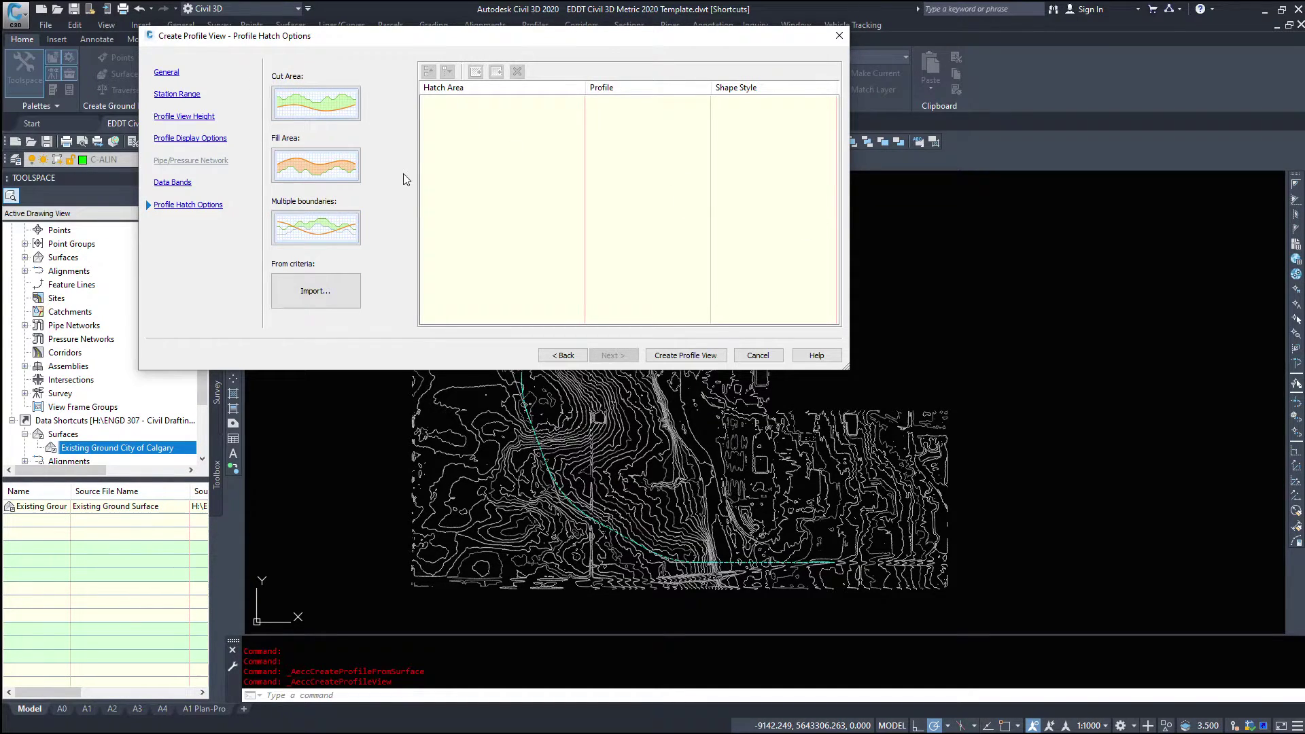
Create the profile view and set its origin in open space beside the site
left_click(683, 360)
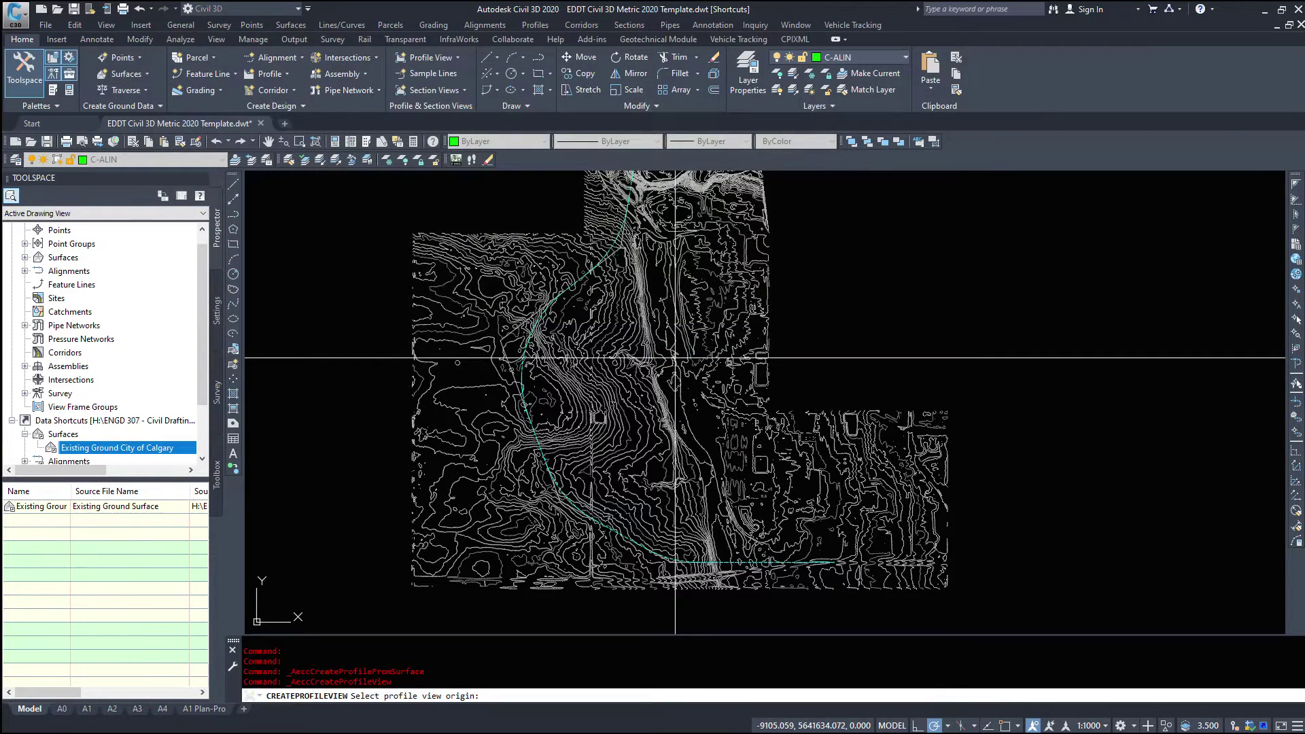
middle_click_drag(806, 371, 608, 350)
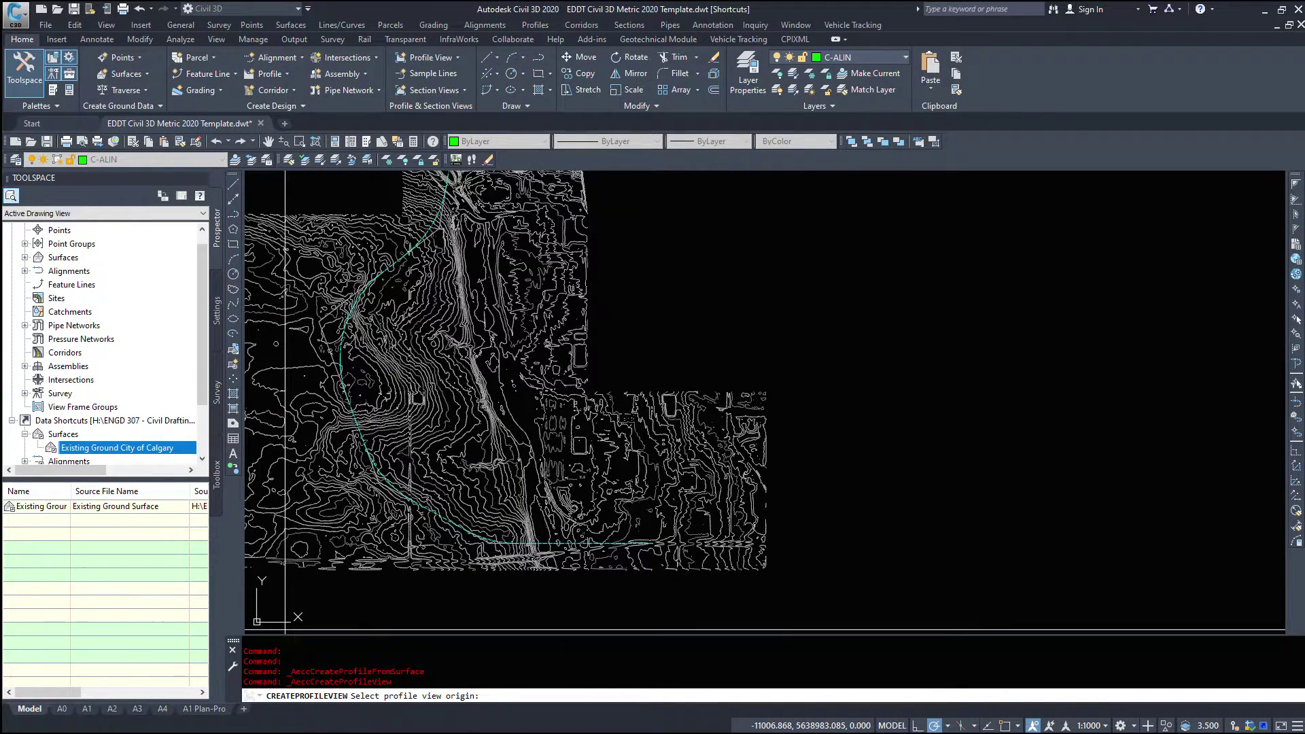
scroll(530, 475, "down", 1)
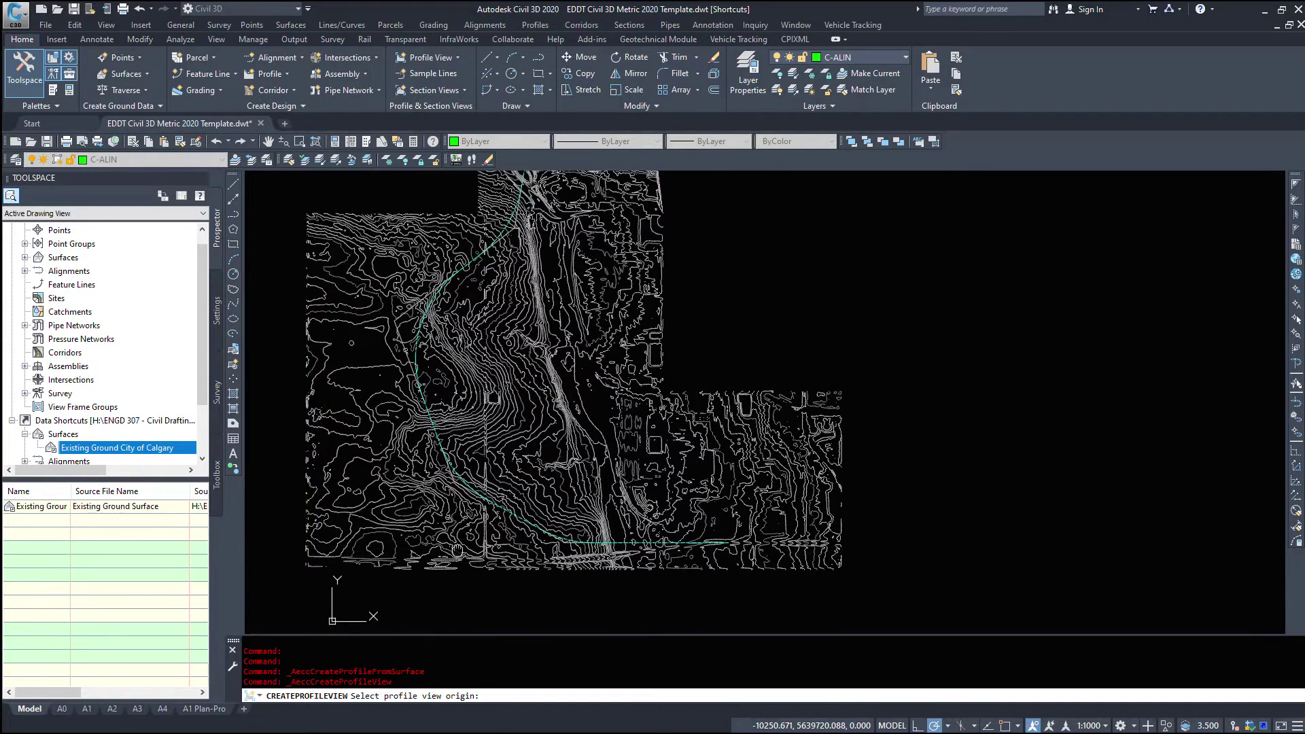
scroll(577, 590, "up", 1)
scroll(734, 513, "down", 2)
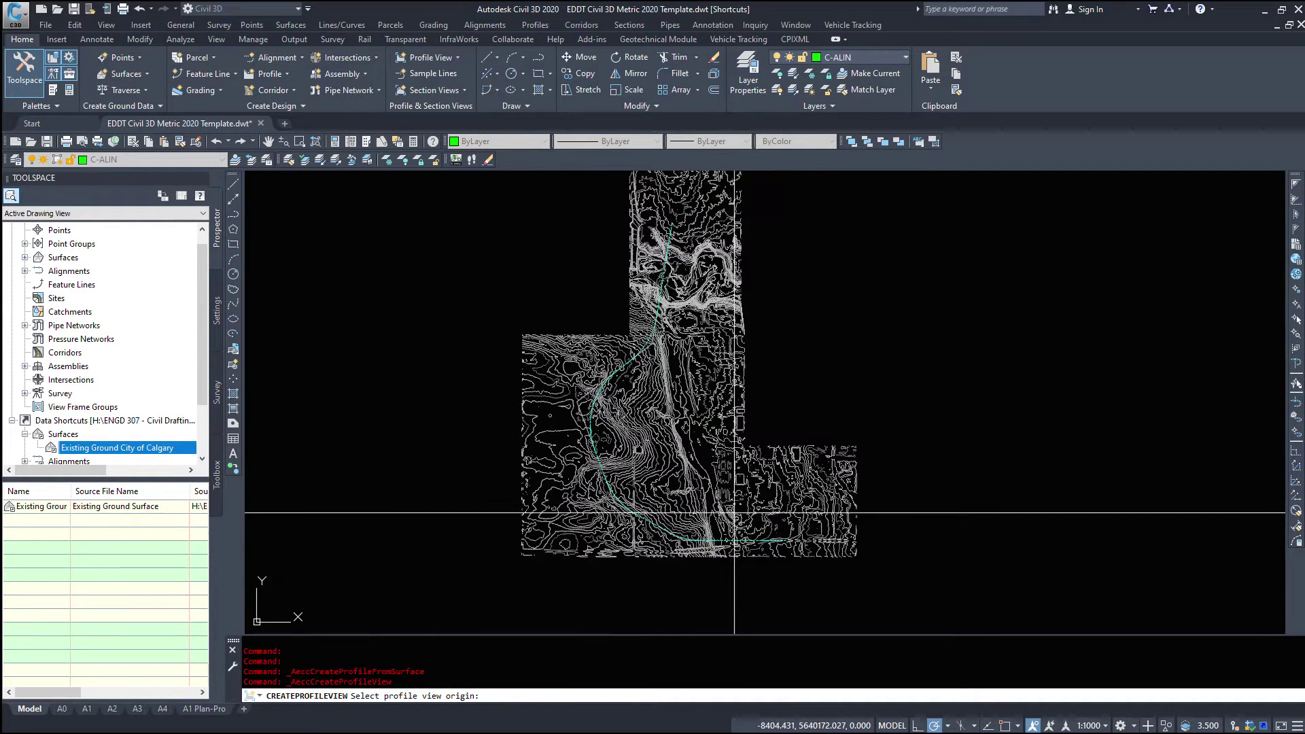
left_click(488, 387)
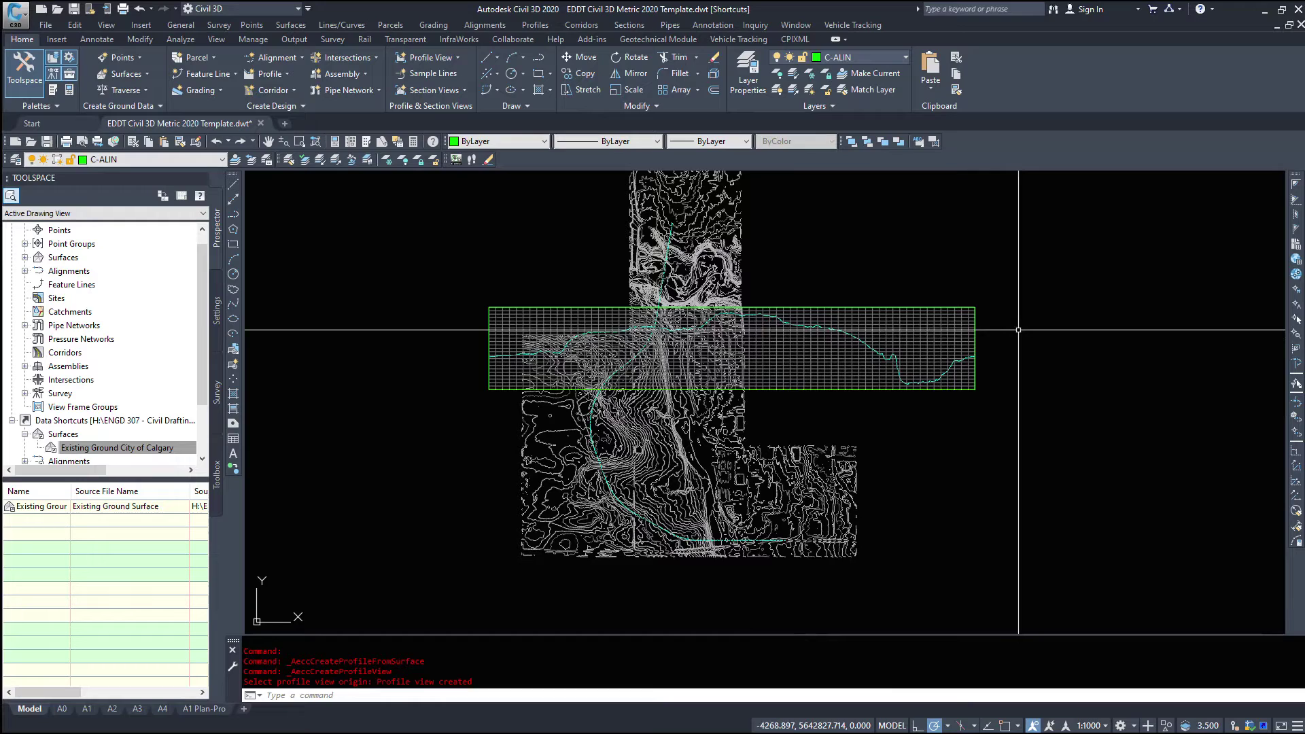
Select the placed Highway profile view briefly, then cancel the selection
scroll(760, 367, "up", 6)
scroll(802, 404, "down", 2)
left_click(782, 378)
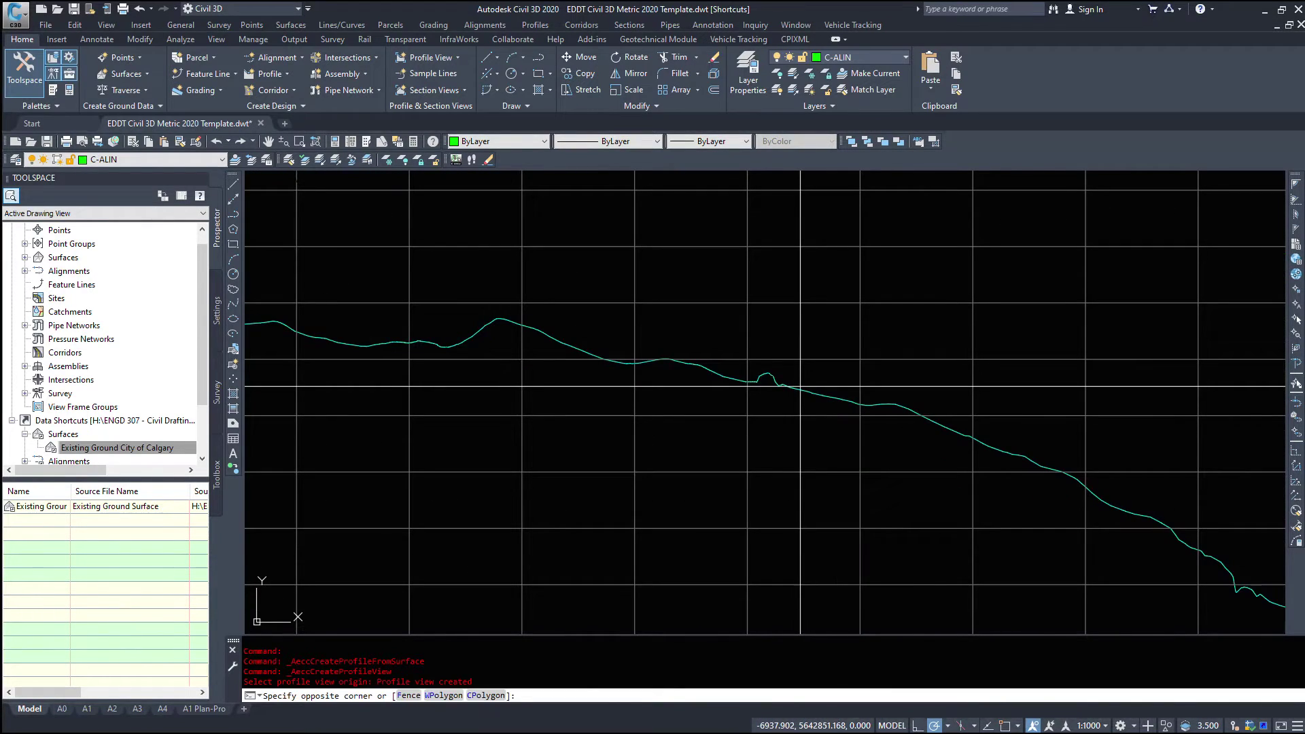
left_click(755, 370)
key("Escape")
scroll(755, 370, "down", 3)
scroll(690, 442, "down", 4)
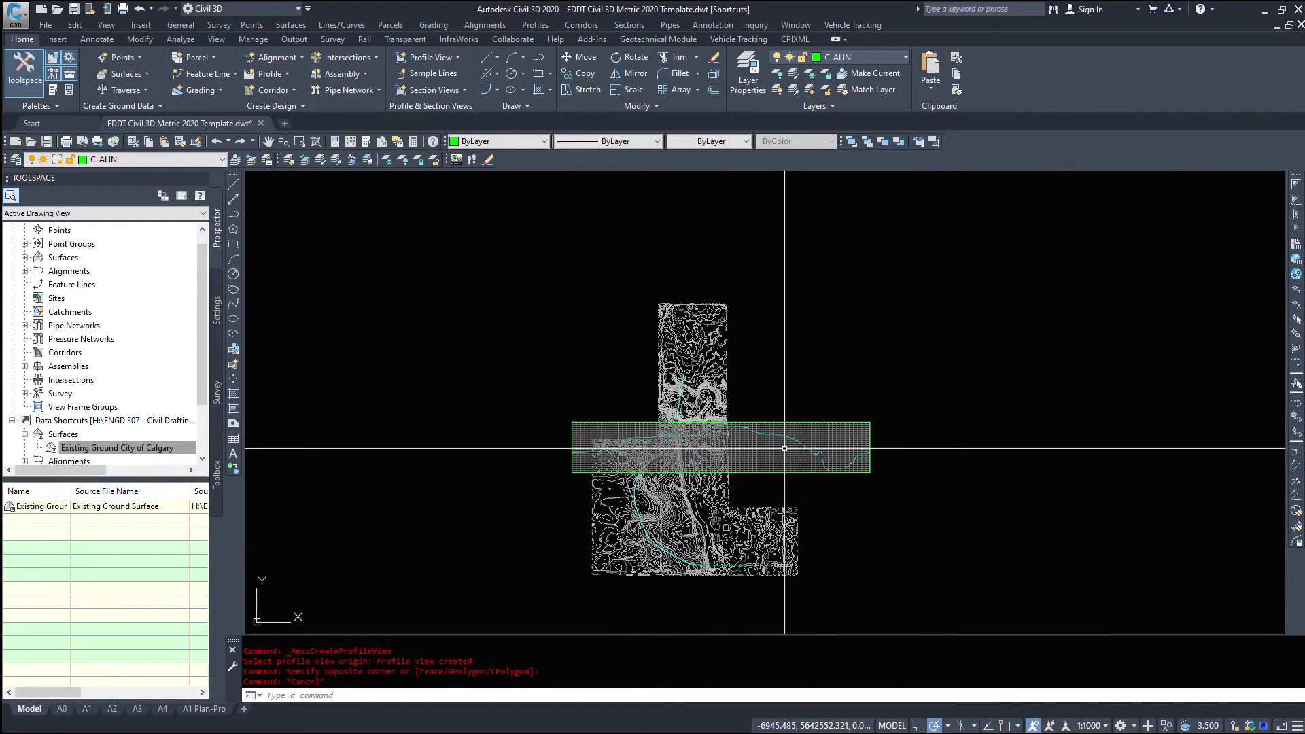
Drag the Highway profile view's grip to an empty spot right of the contour site
left_click(913, 495)
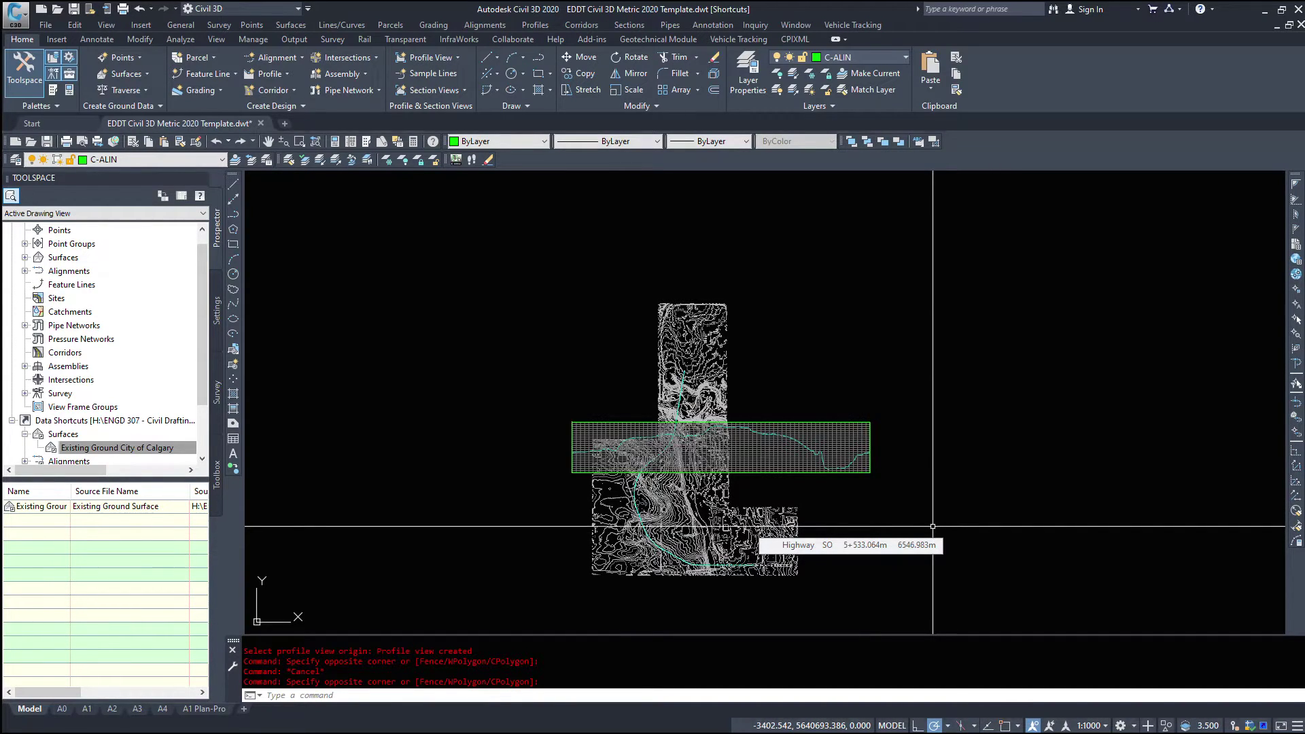
left_click(855, 420)
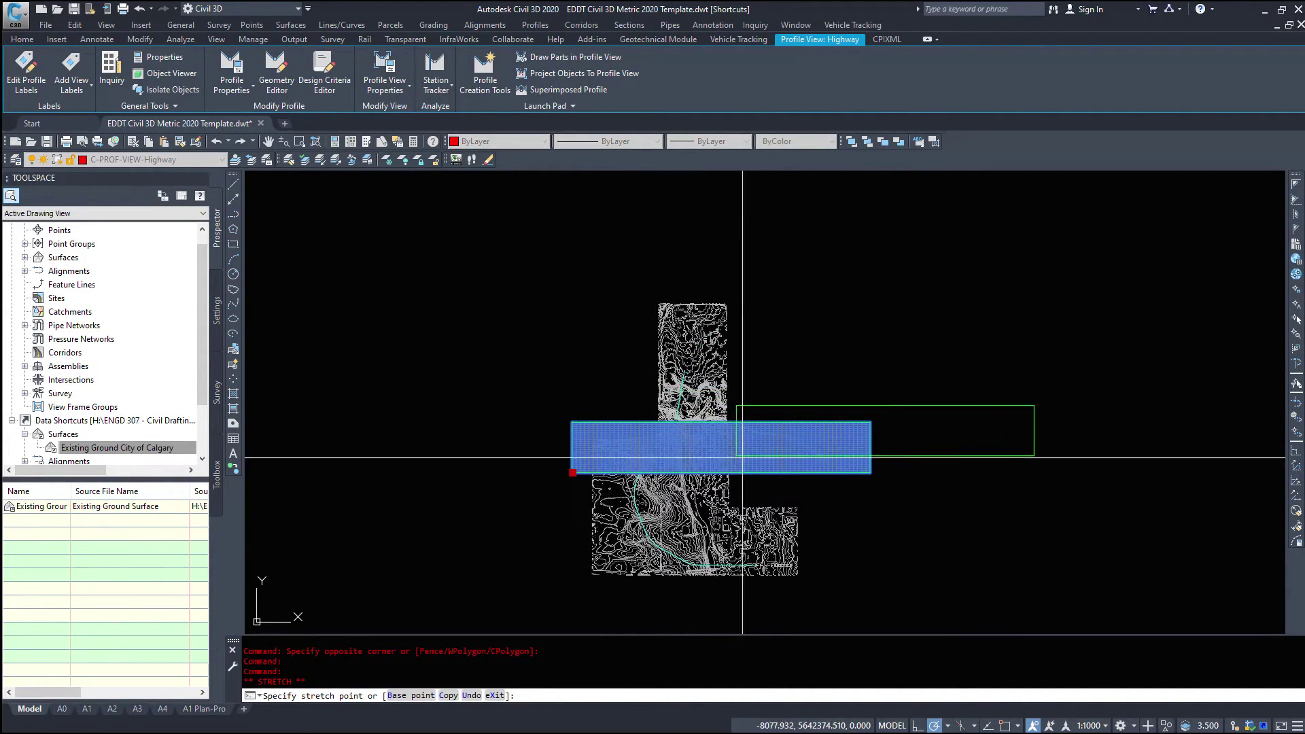
left_click(802, 405)
key("Escape")
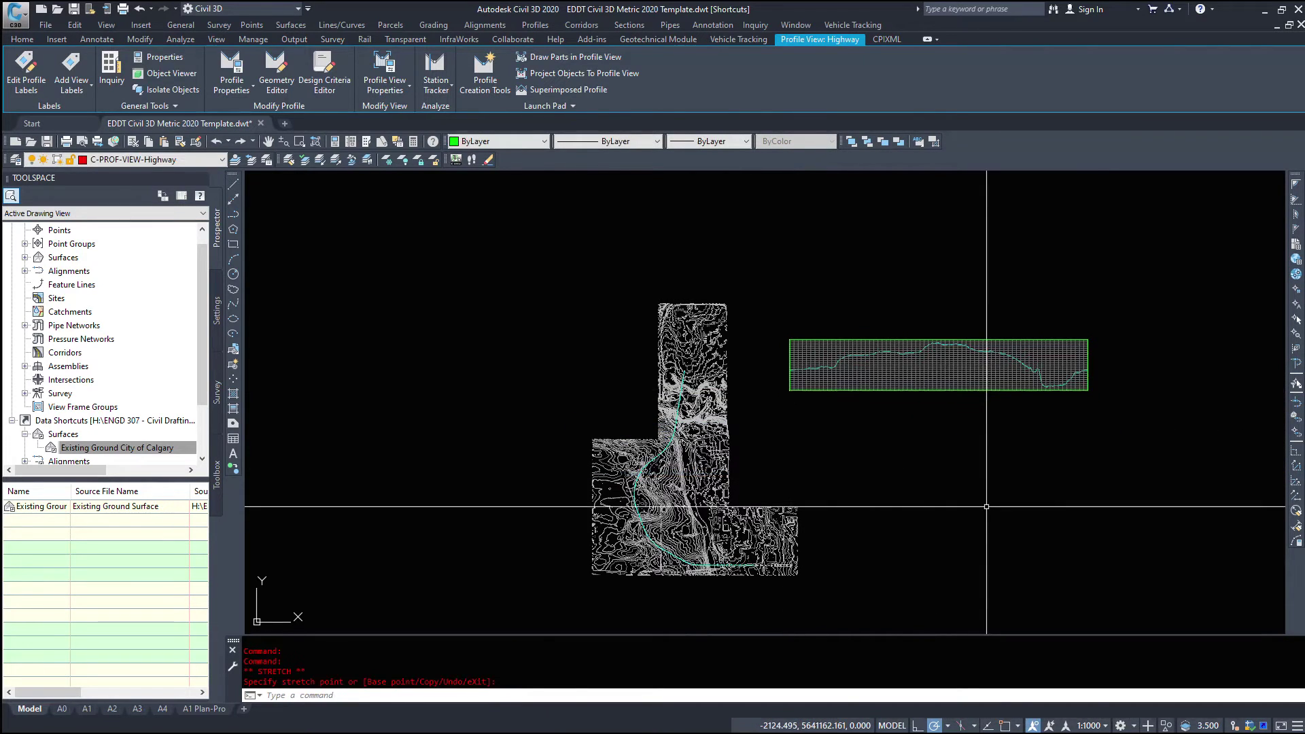
Pan and zoom around to confirm the relocated profile view clears the site plan
middle_click_drag(920, 443, 750, 498)
scroll(687, 416, "up", 6)
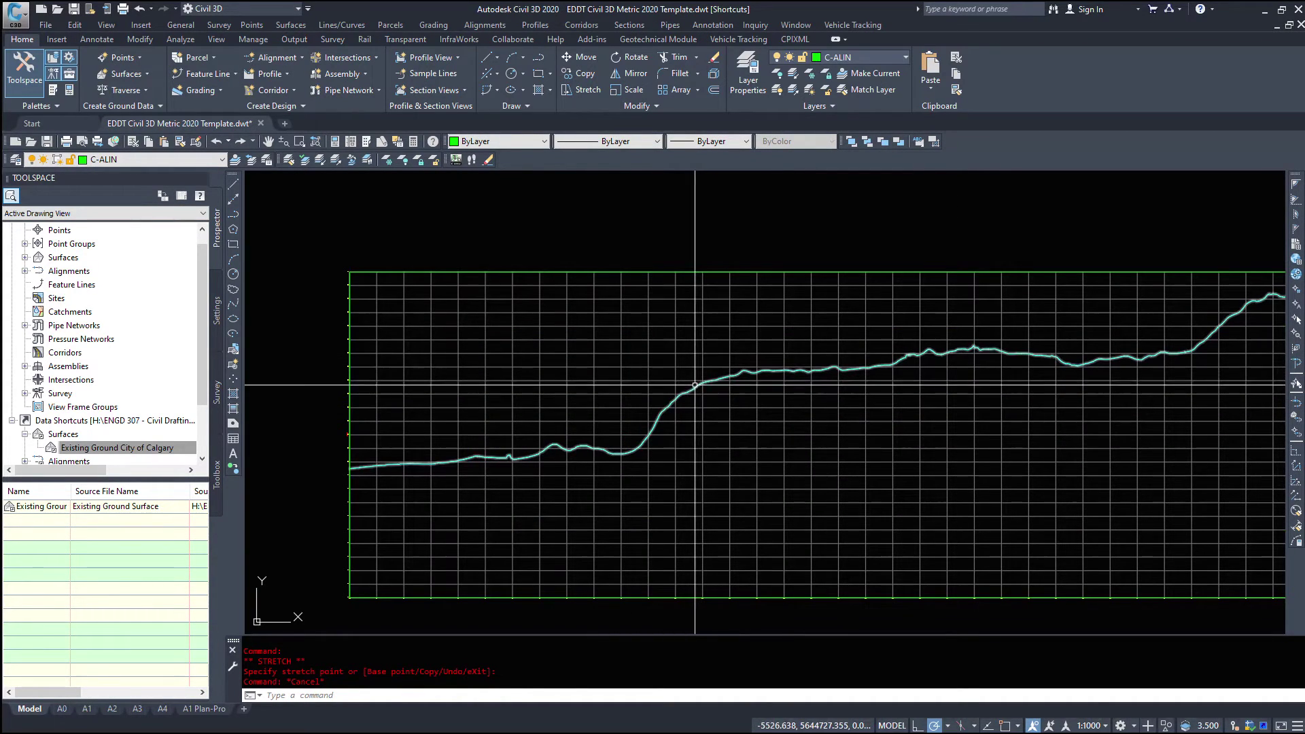
mouse_move(889, 446)
middle_mouse_down()
mouse_move(537, 446)
mouse_move(172, 401)
middle_mouse_up()
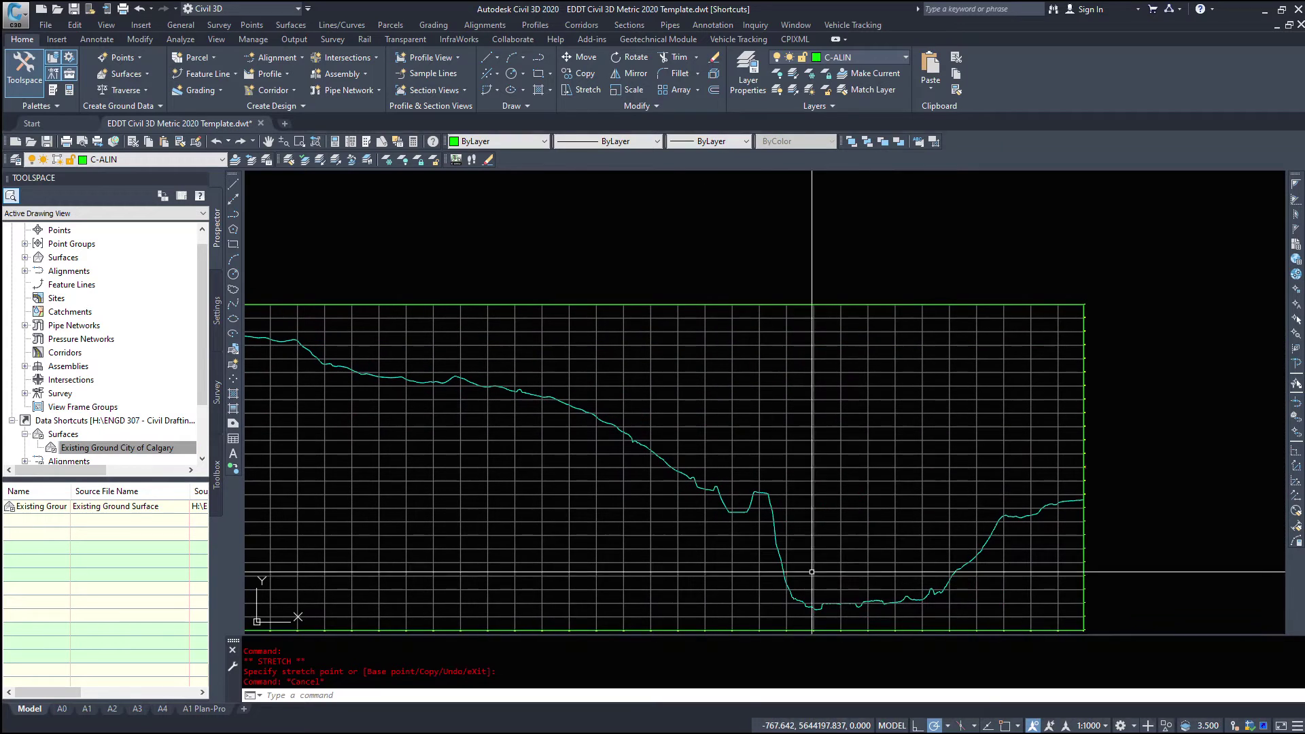
middle_click_drag(420, 299, 1108, 378)
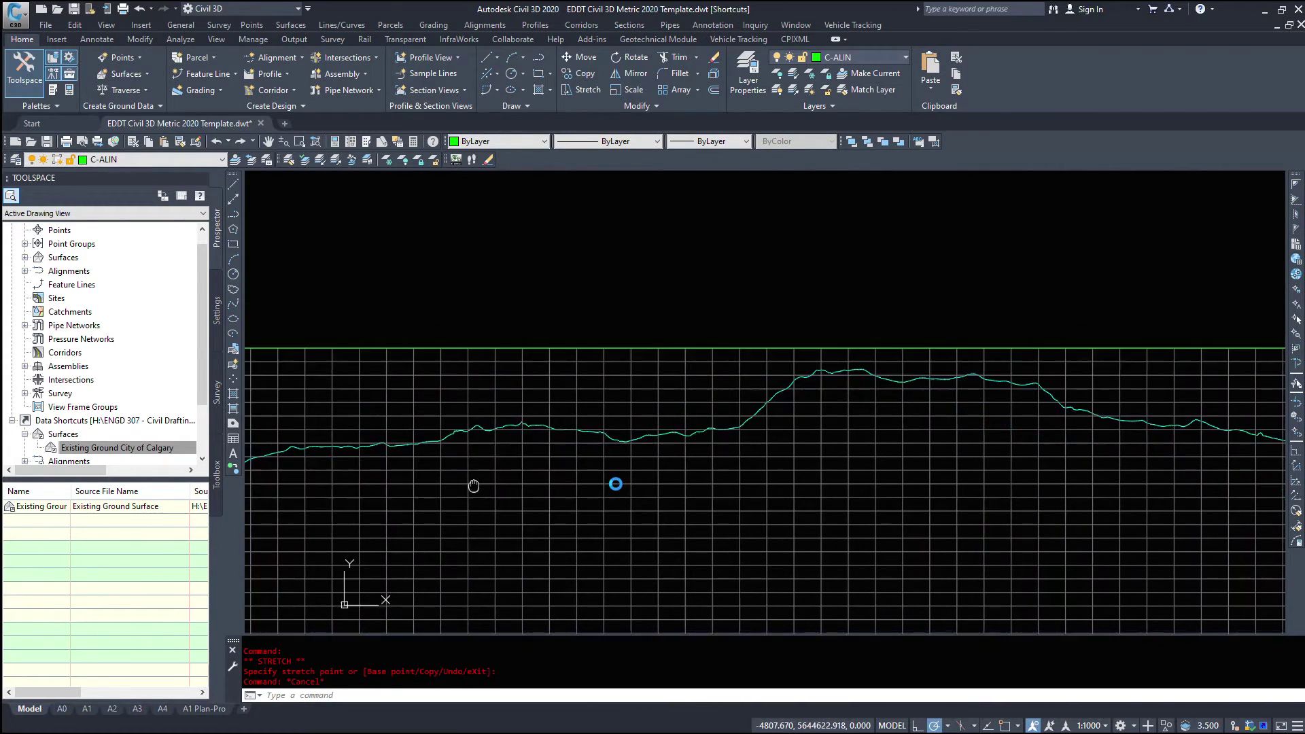
scroll(734, 496, "down", 4)
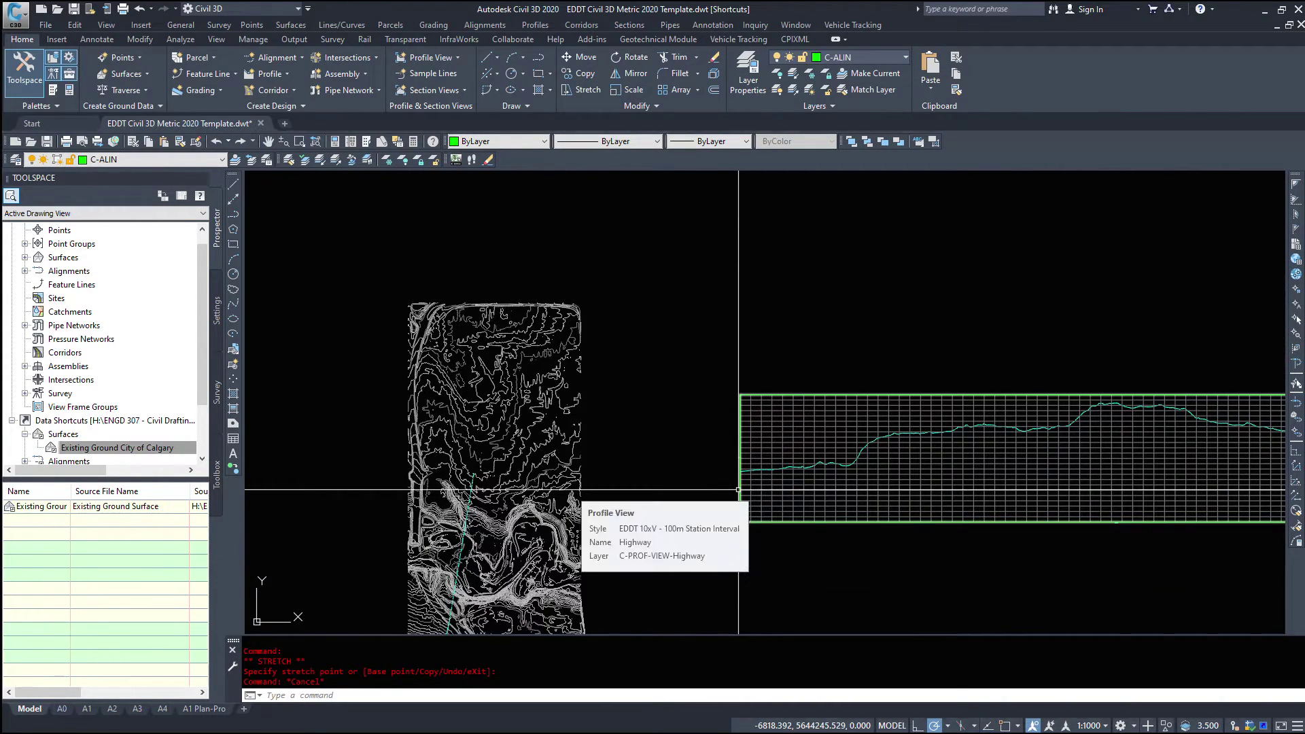
scroll(738, 489, "down", 3)
mouse_move(687, 422)
middle_mouse_down()
mouse_move(630, 379)
mouse_move(660, 438)
middle_mouse_up()
left_click(660, 438)
left_click(564, 310)
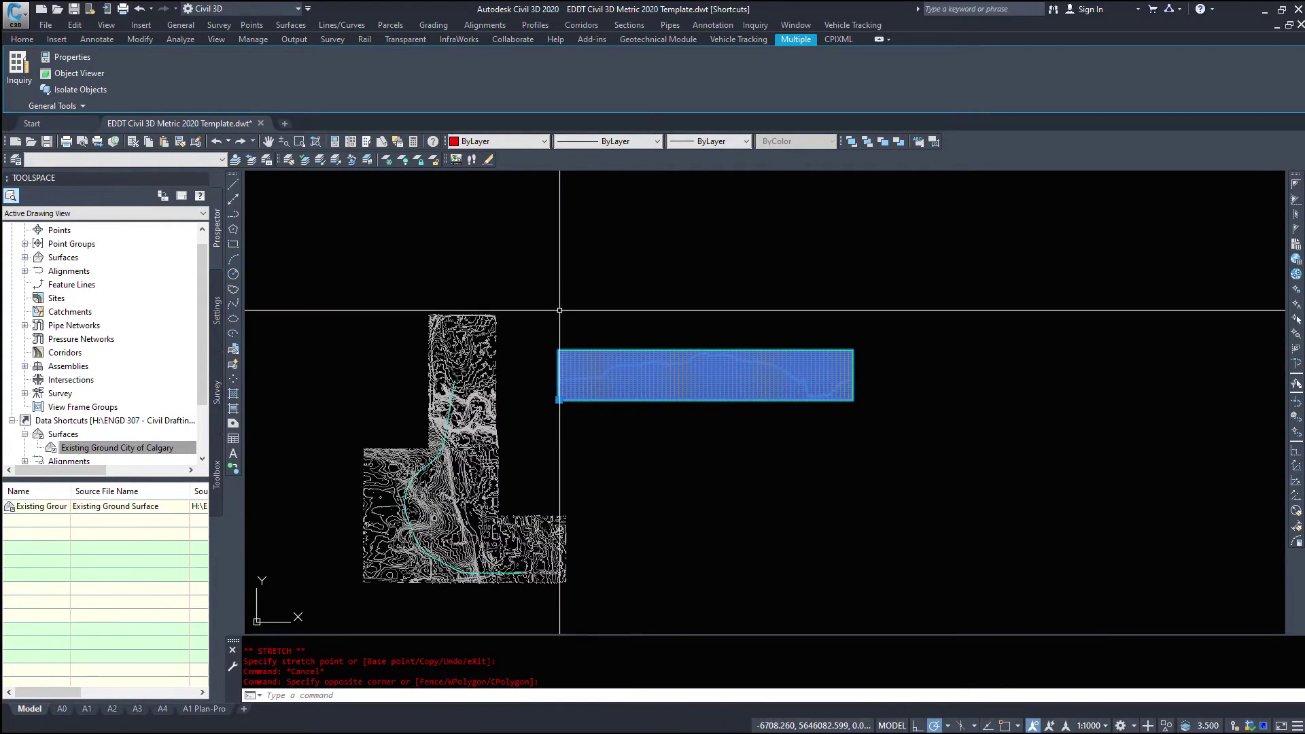
left_click(559, 309)
left_click(560, 310)
type("m")
key("Return")
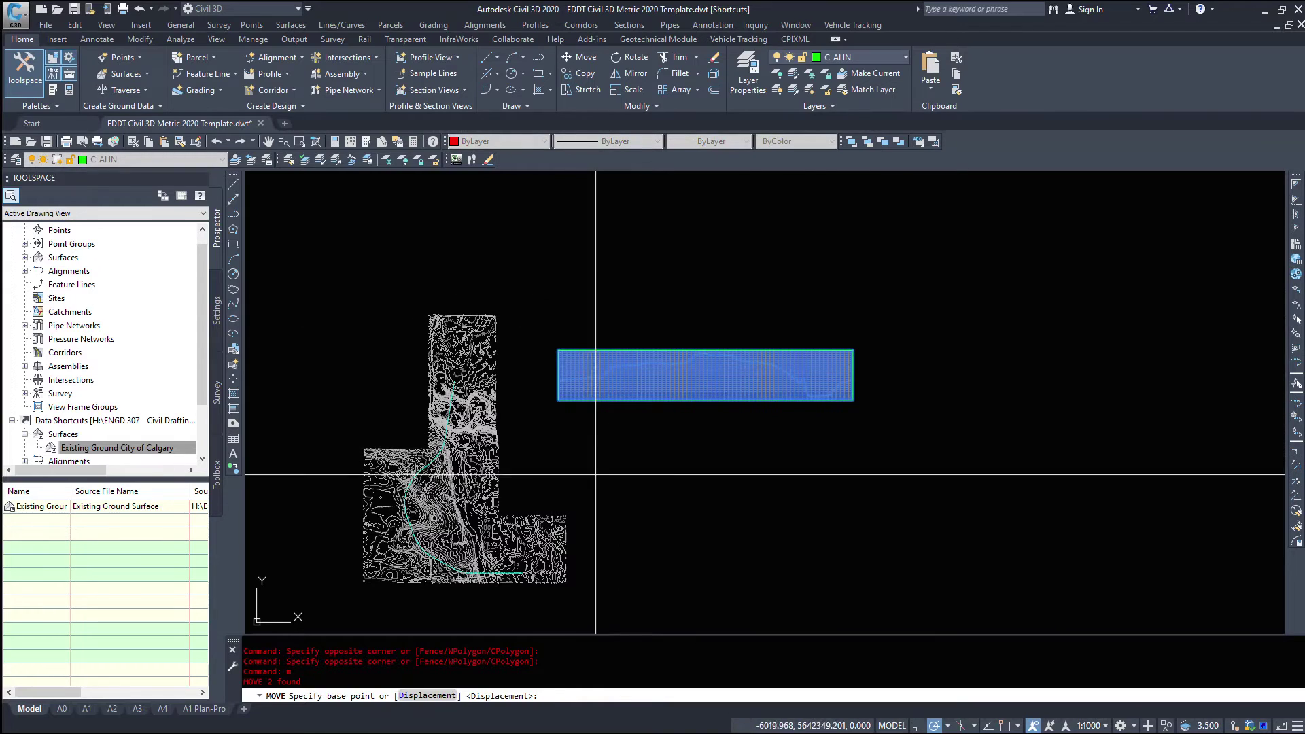
left_click(596, 474)
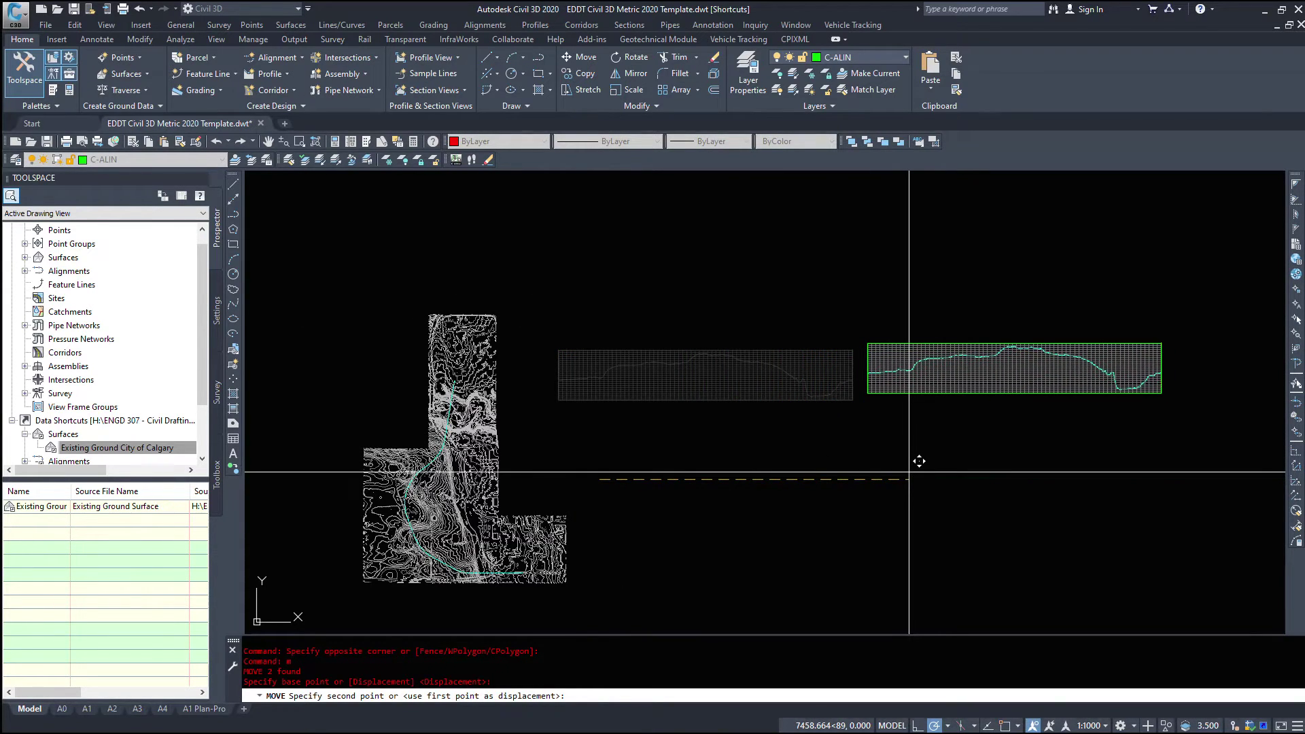
key("Escape")
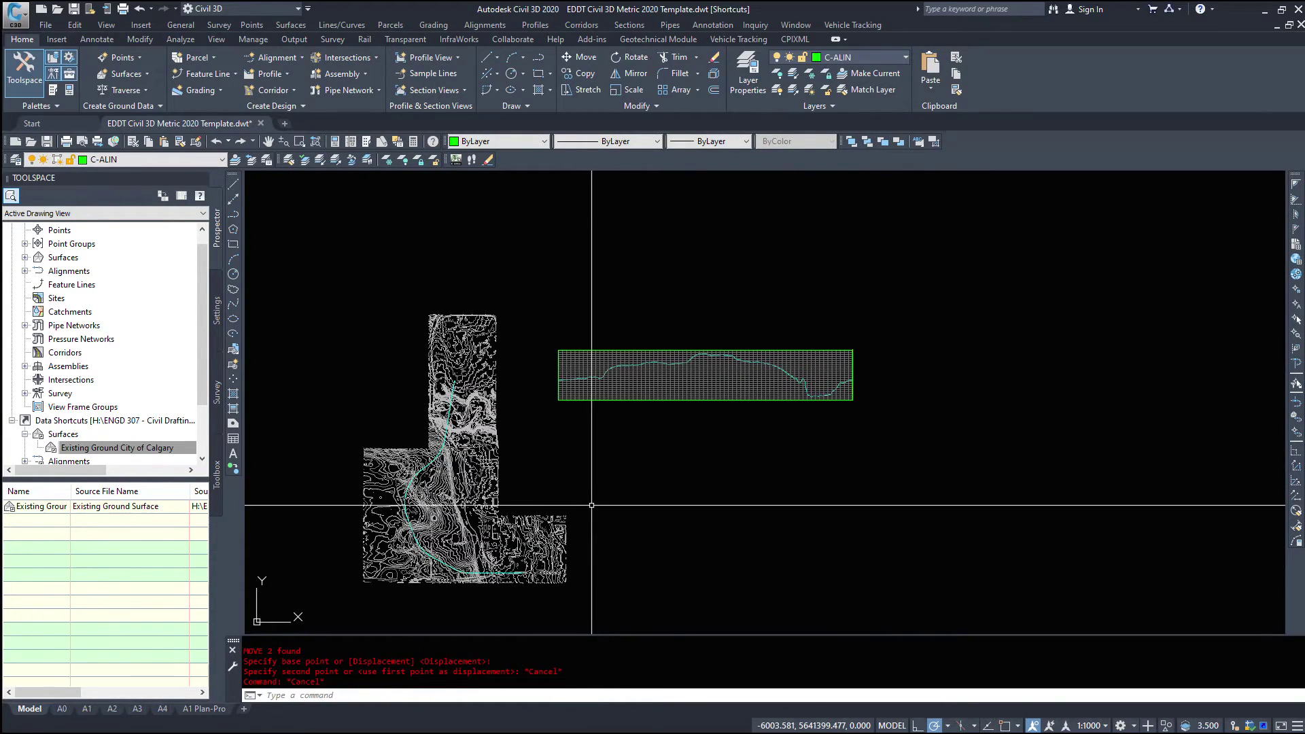
left_click(594, 377)
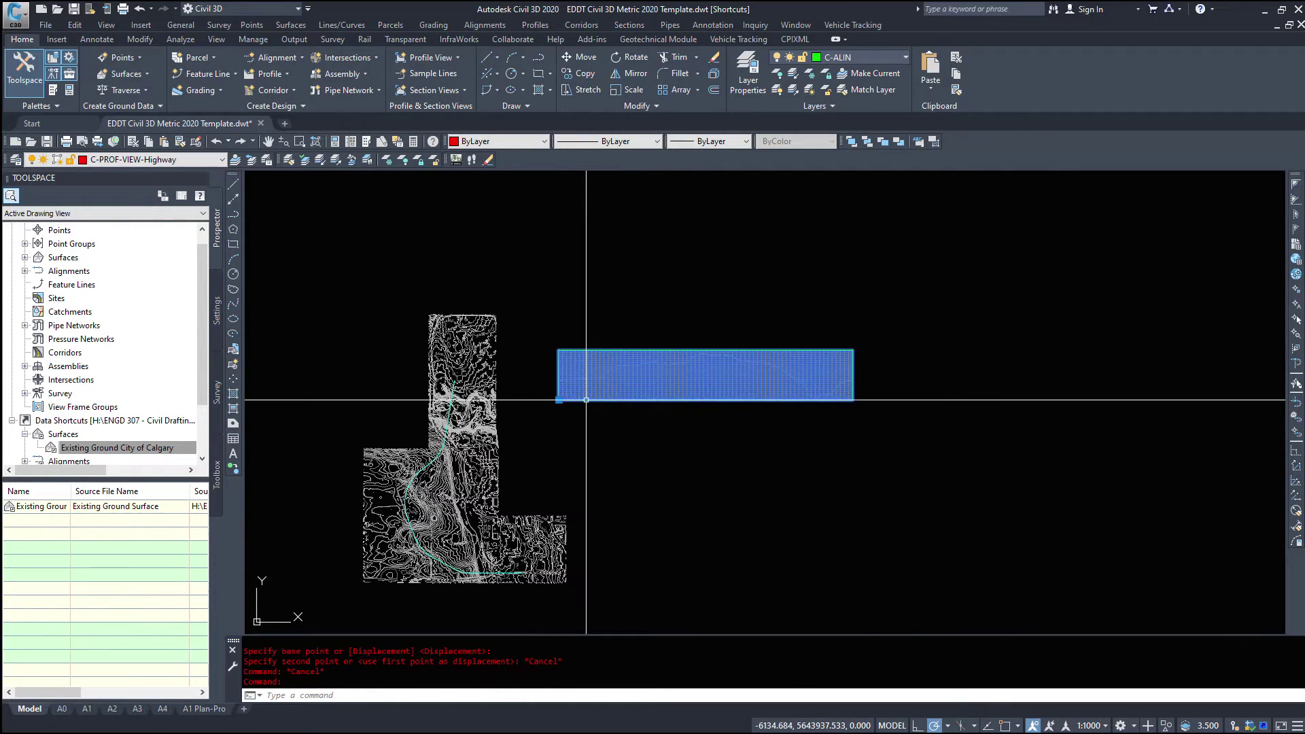
scroll(594, 377, "up", 6)
mouse_move(620, 373)
left_mouse_down()
mouse_move(586, 384)
mouse_move(619, 373)
left_mouse_up()
scroll(629, 374, "up", 3)
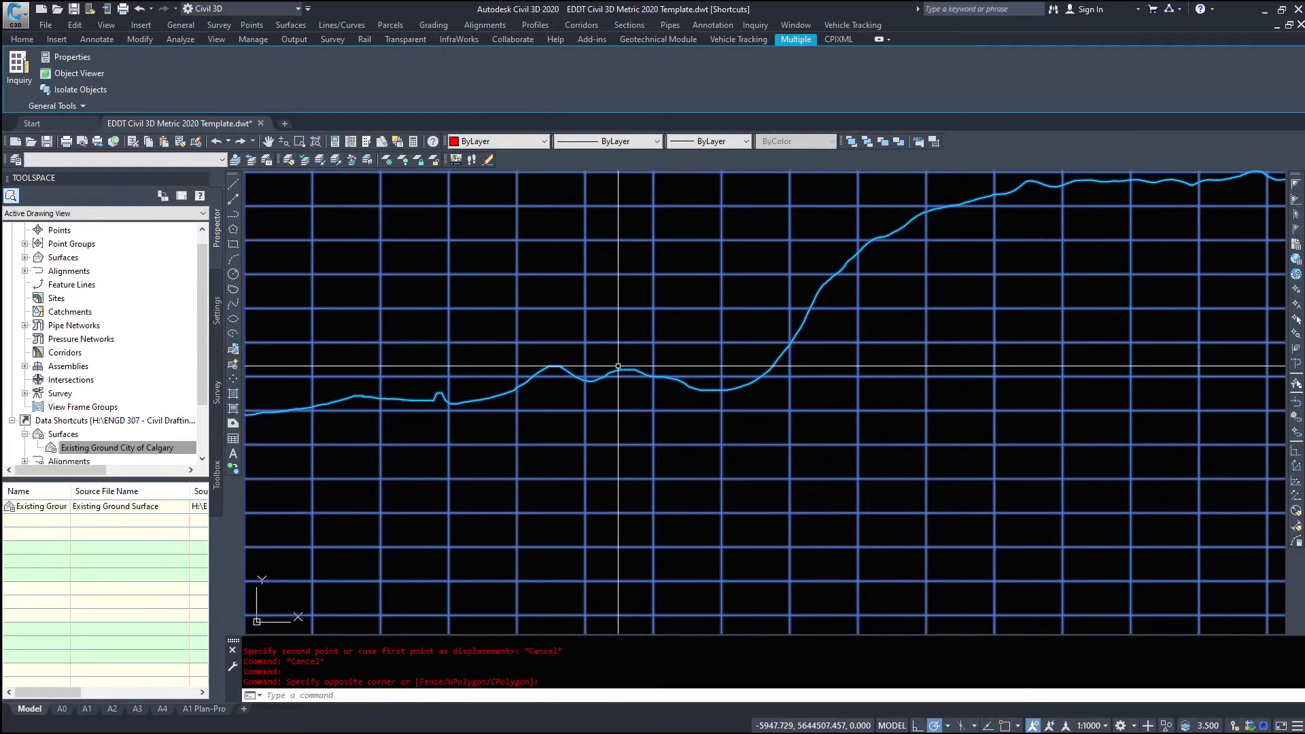
scroll(586, 459, "down", 5)
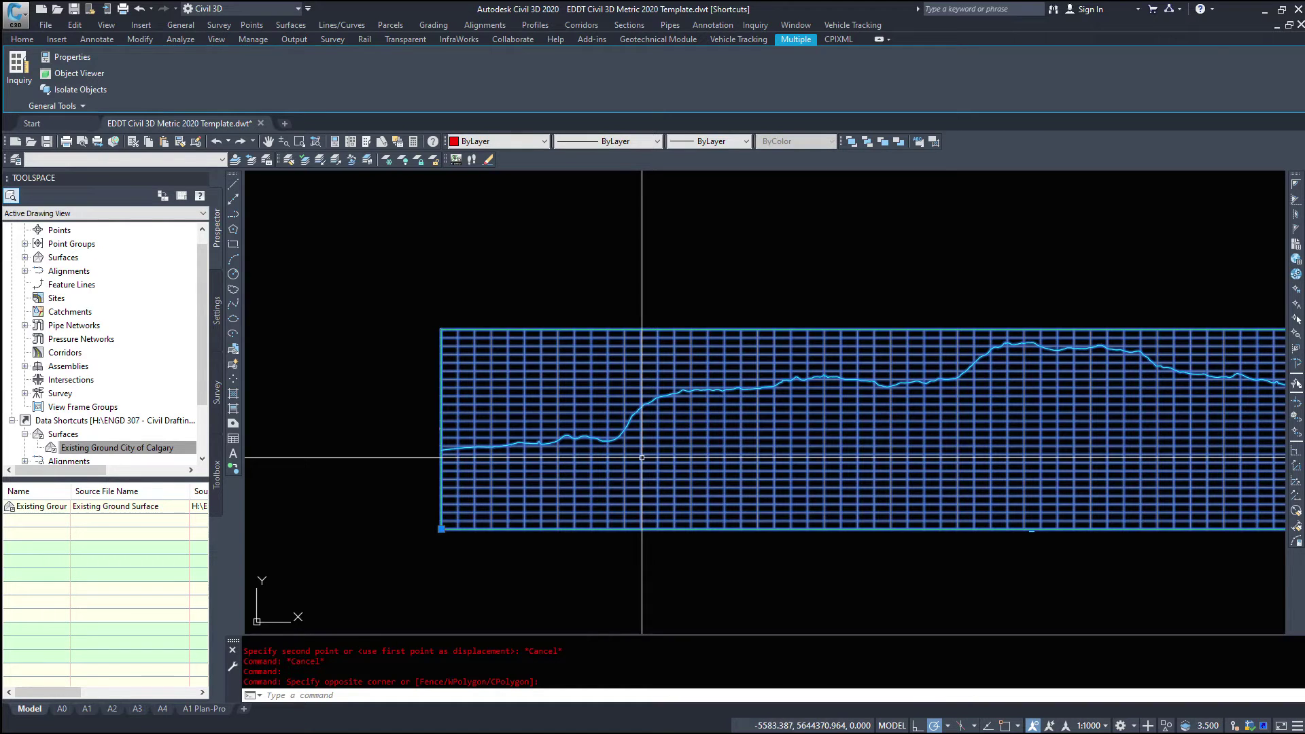
scroll(641, 457, "down", 5)
key("Escape")
middle_click_drag(421, 411, 353, 207)
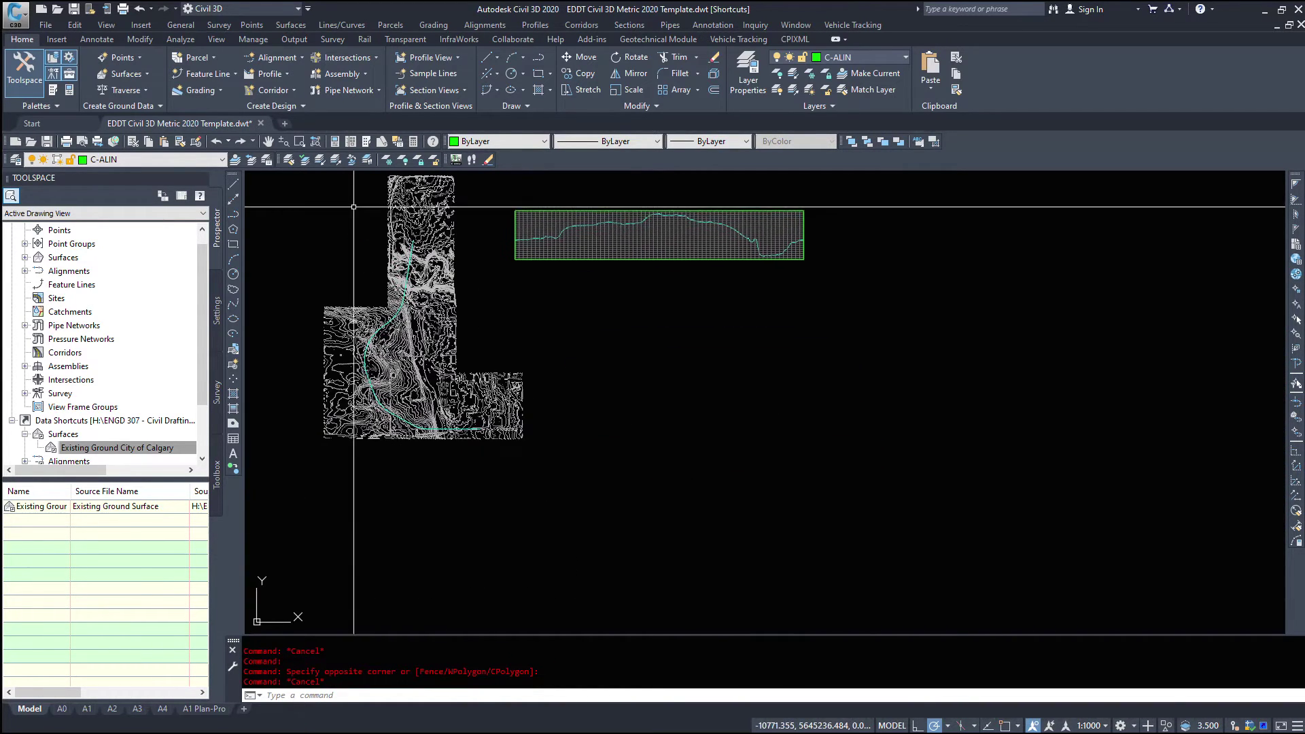
mouse_move(425, 366)
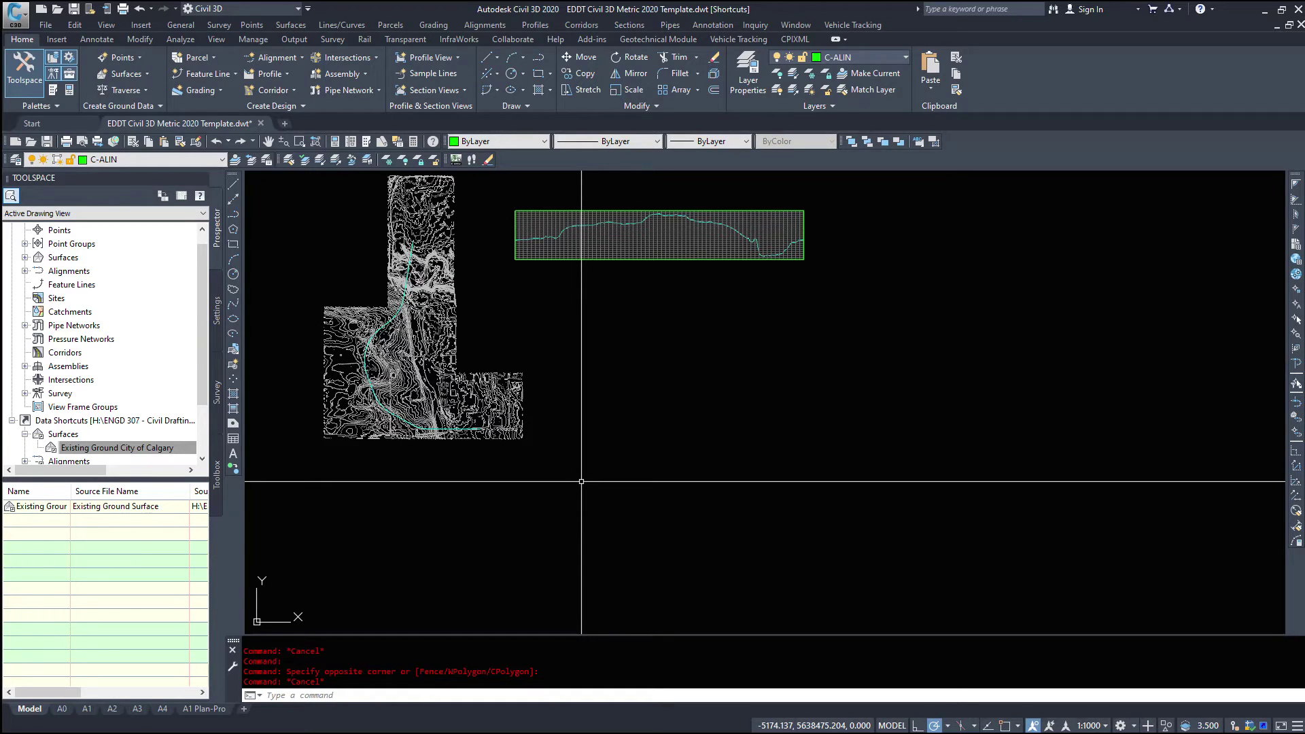
scroll(435, 488, "up", 4)
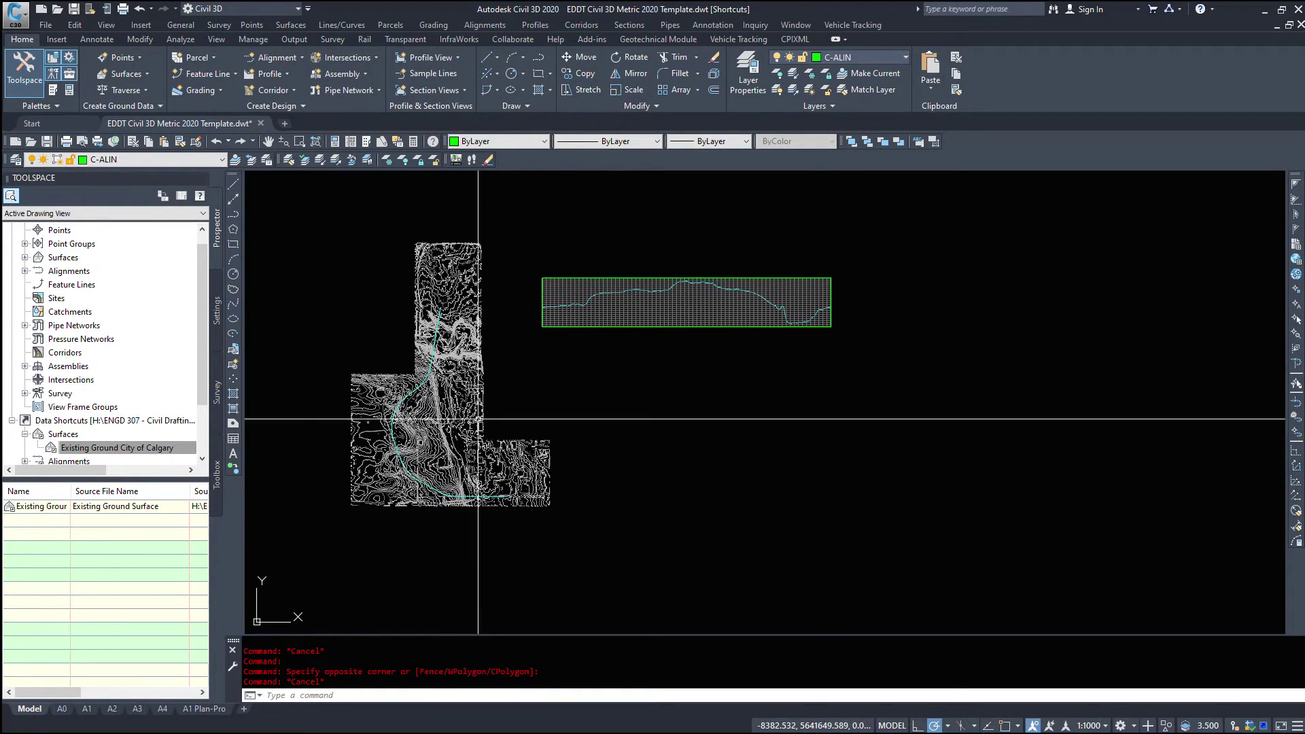
middle_click_drag(415, 491, 610, 543)
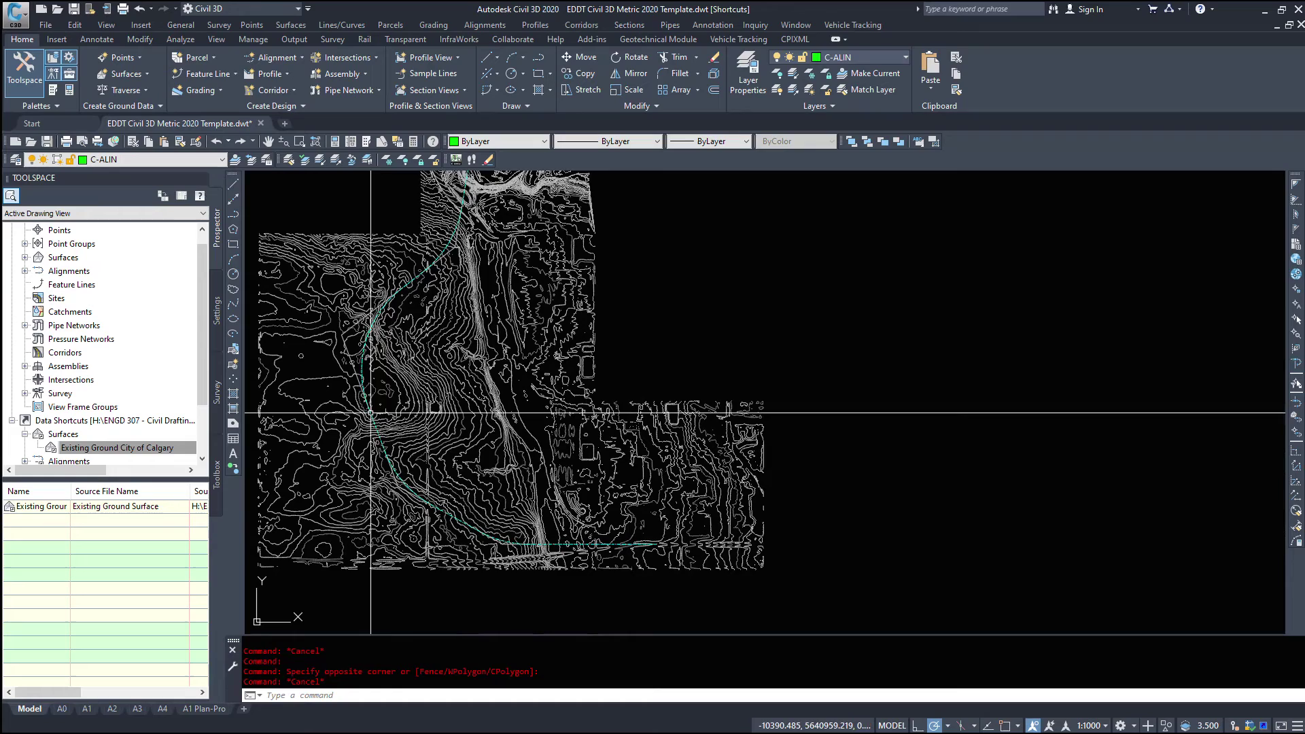
middle_click_drag(488, 251, 390, 448)
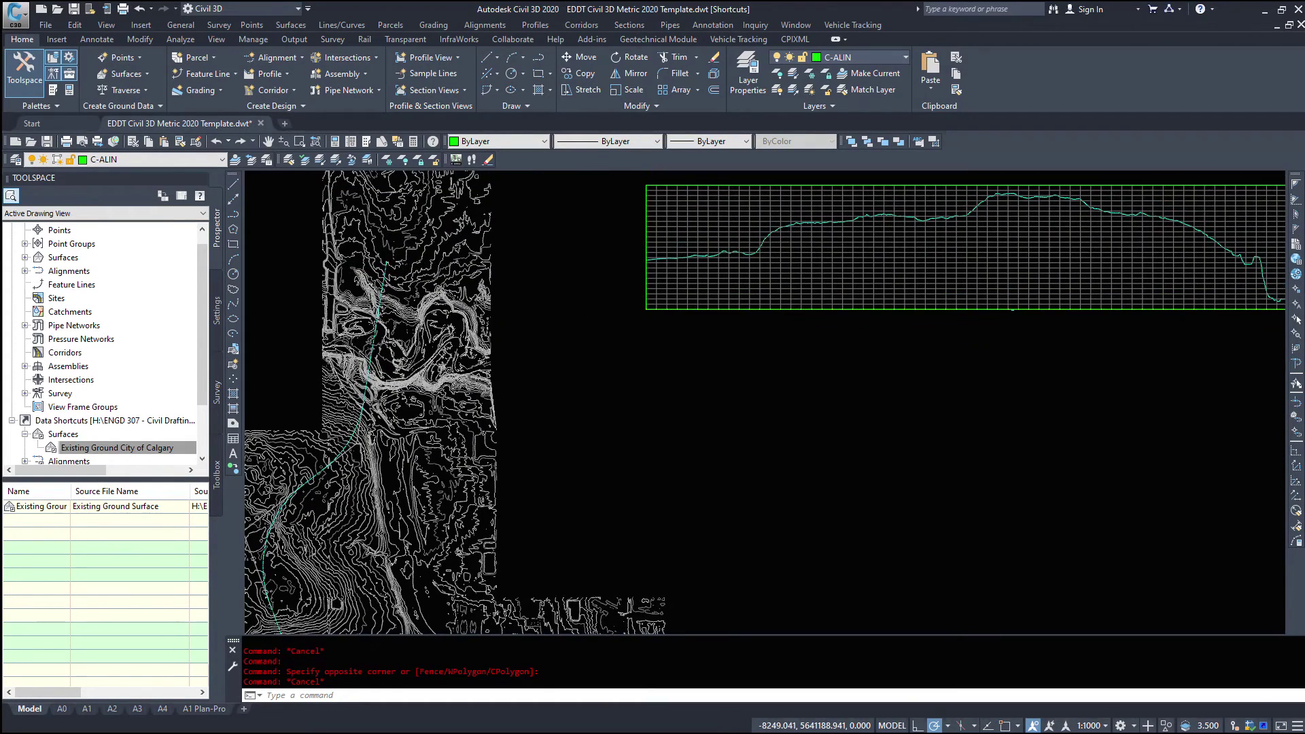
middle_click_drag(516, 476, 494, 533)
middle_click_drag(825, 347, 420, 419)
scroll(420, 420, "up", 7)
scroll(420, 419, "up", 4)
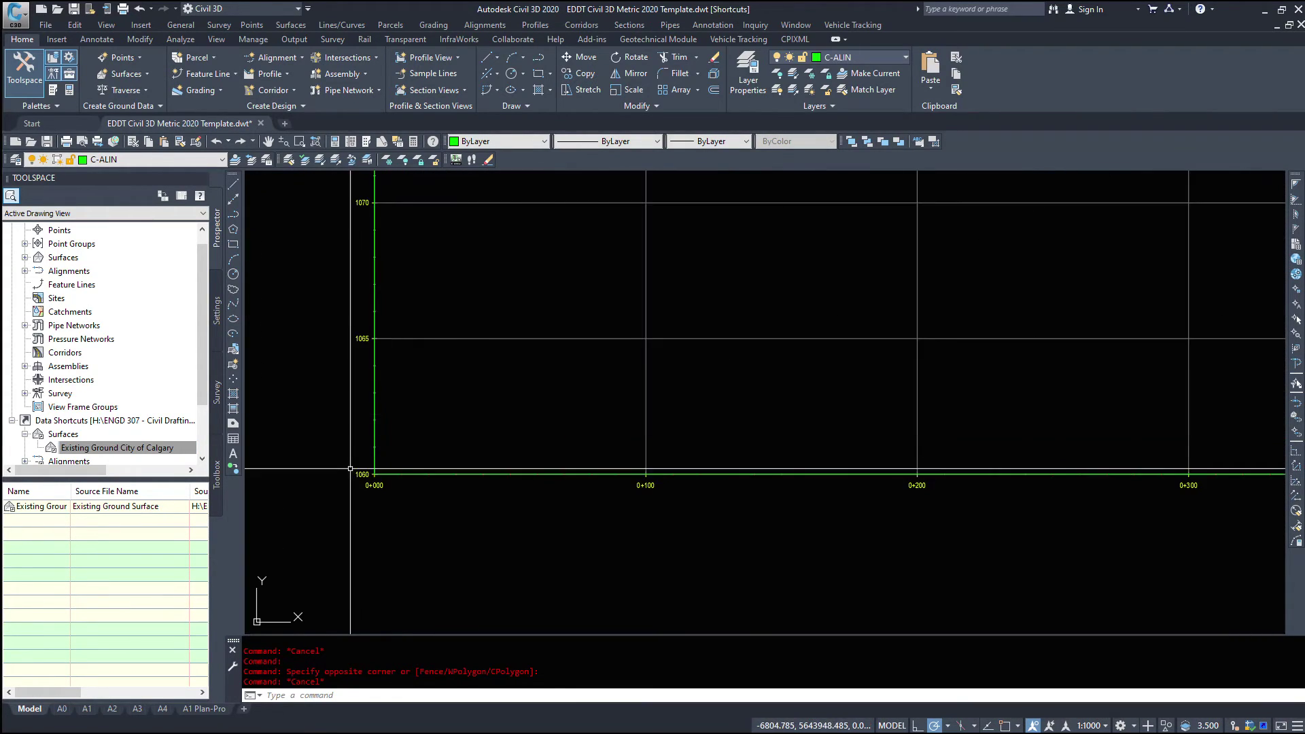
scroll(428, 476, "down", 8)
middle_click_drag(842, 568, 339, 414)
scroll(758, 325, "up", 10)
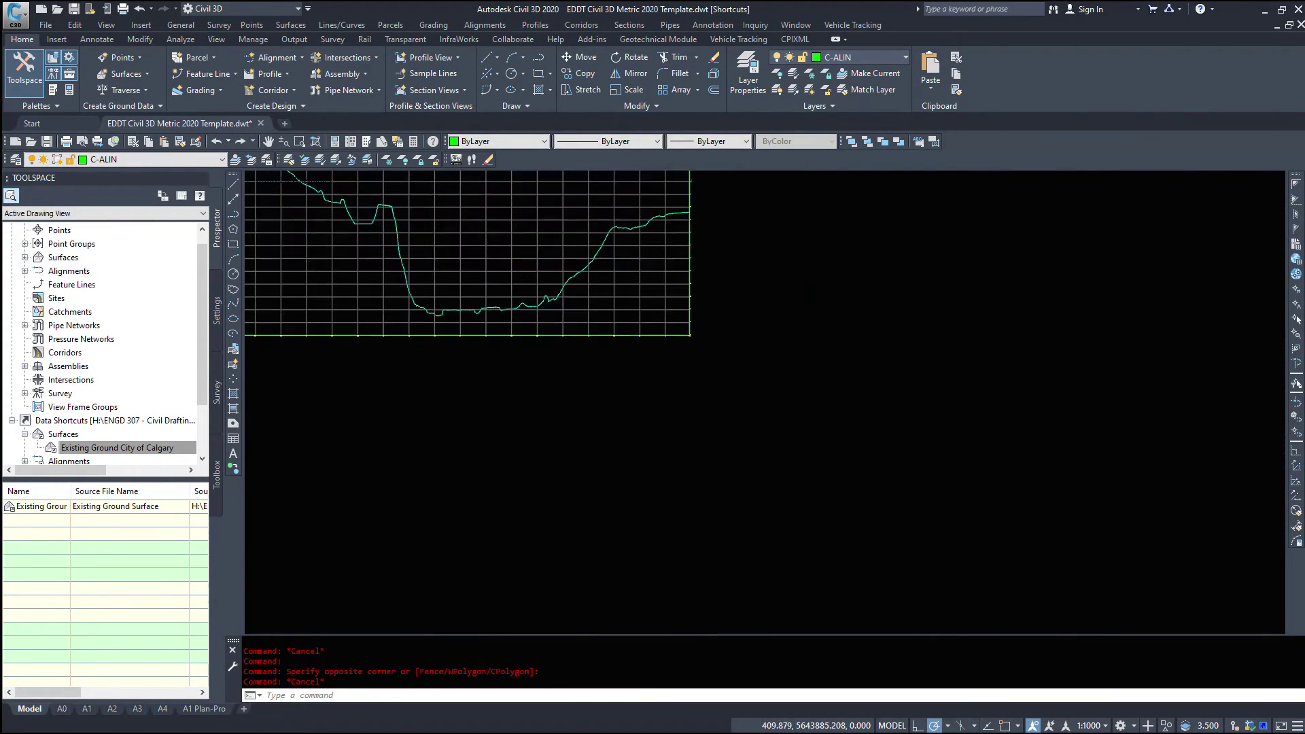
scroll(758, 325, "down", 8)
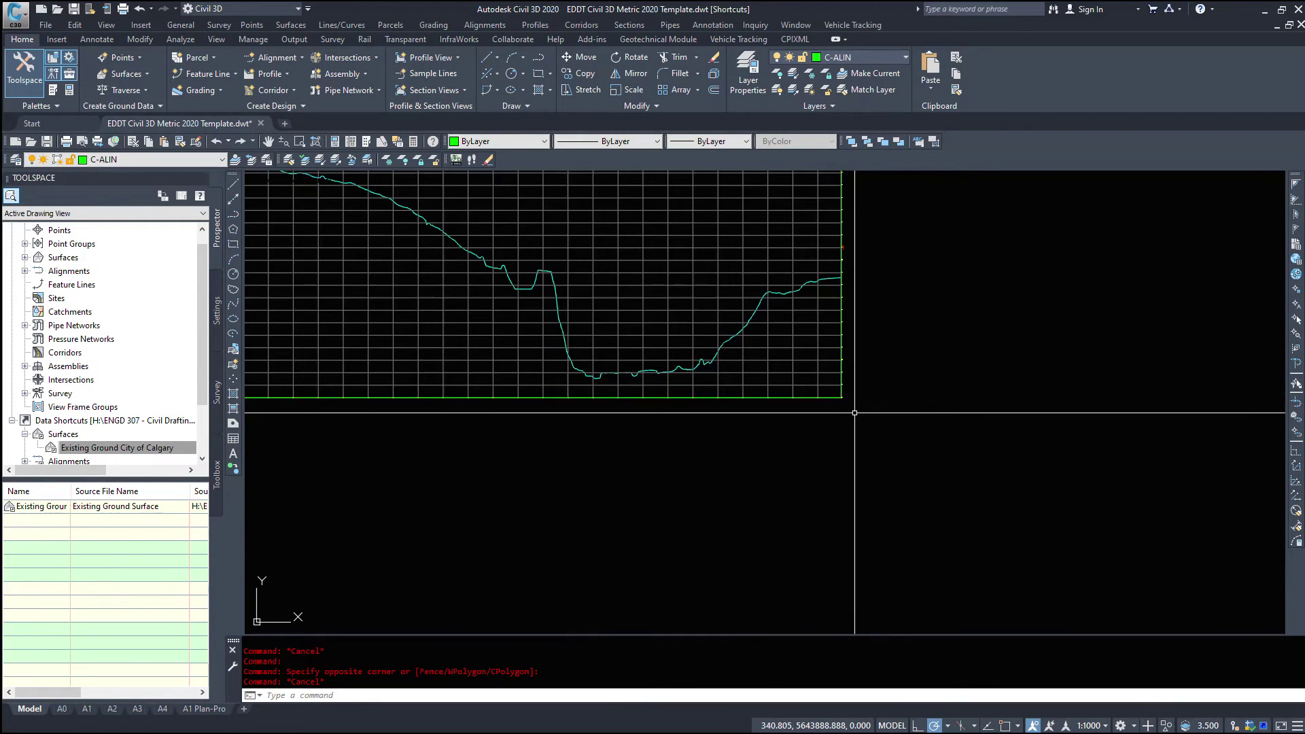
scroll(865, 431, "down", 3)
middle_click_drag(475, 408, 465, 370)
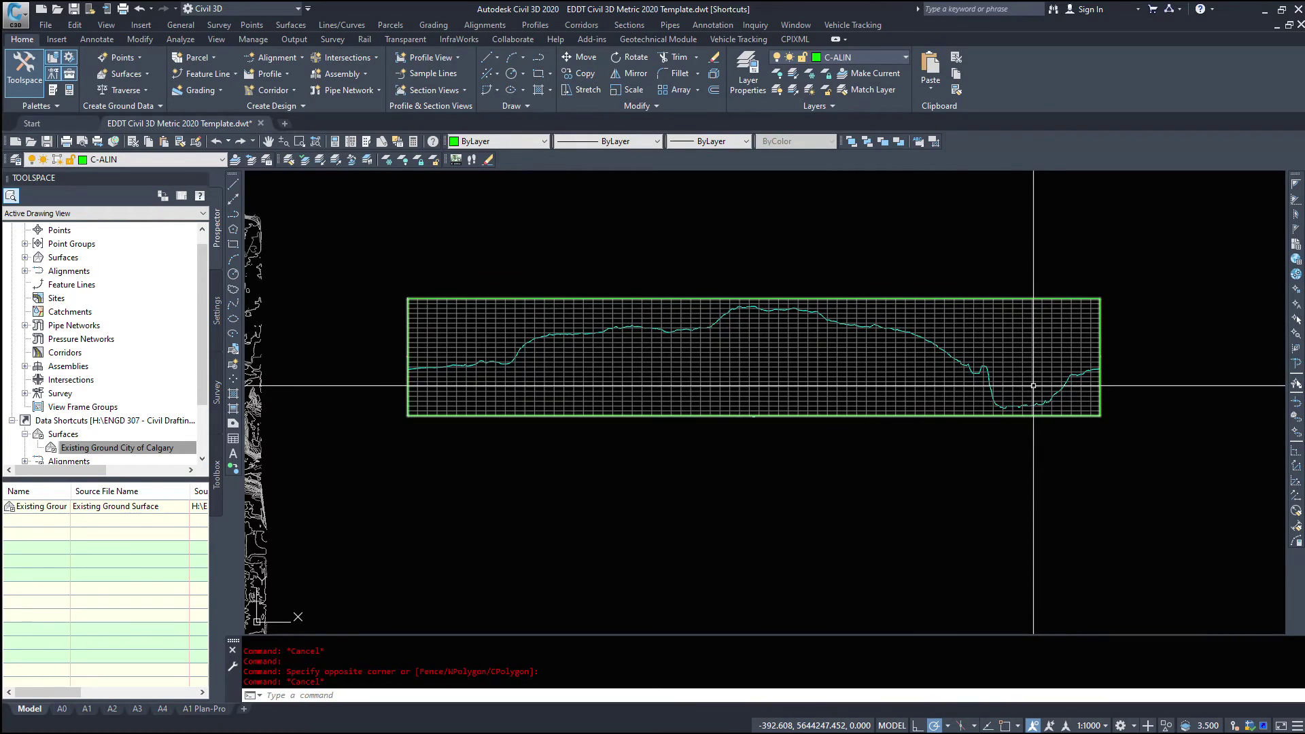
scroll(1033, 386, "down", 6)
scroll(781, 380, "up", 5)
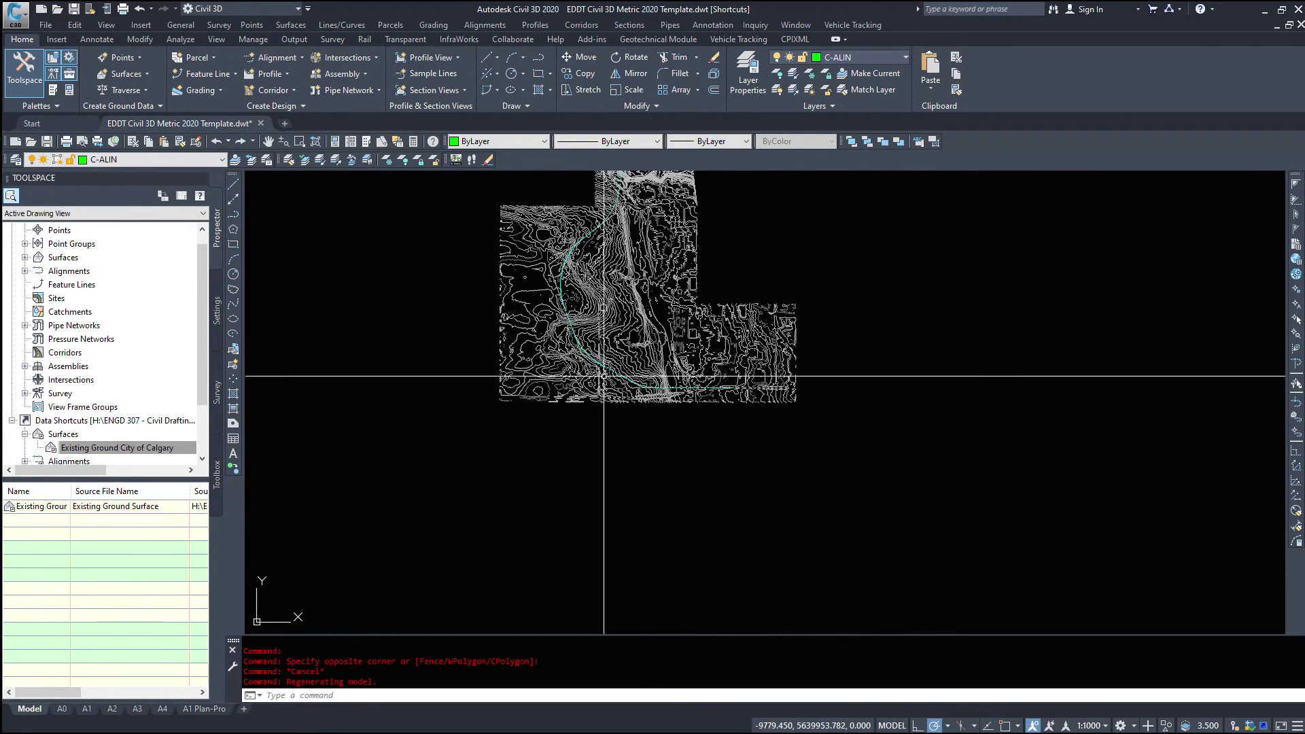
middle_click_drag(595, 234, 528, 369)
middle_click_drag(951, 476, 605, 490)
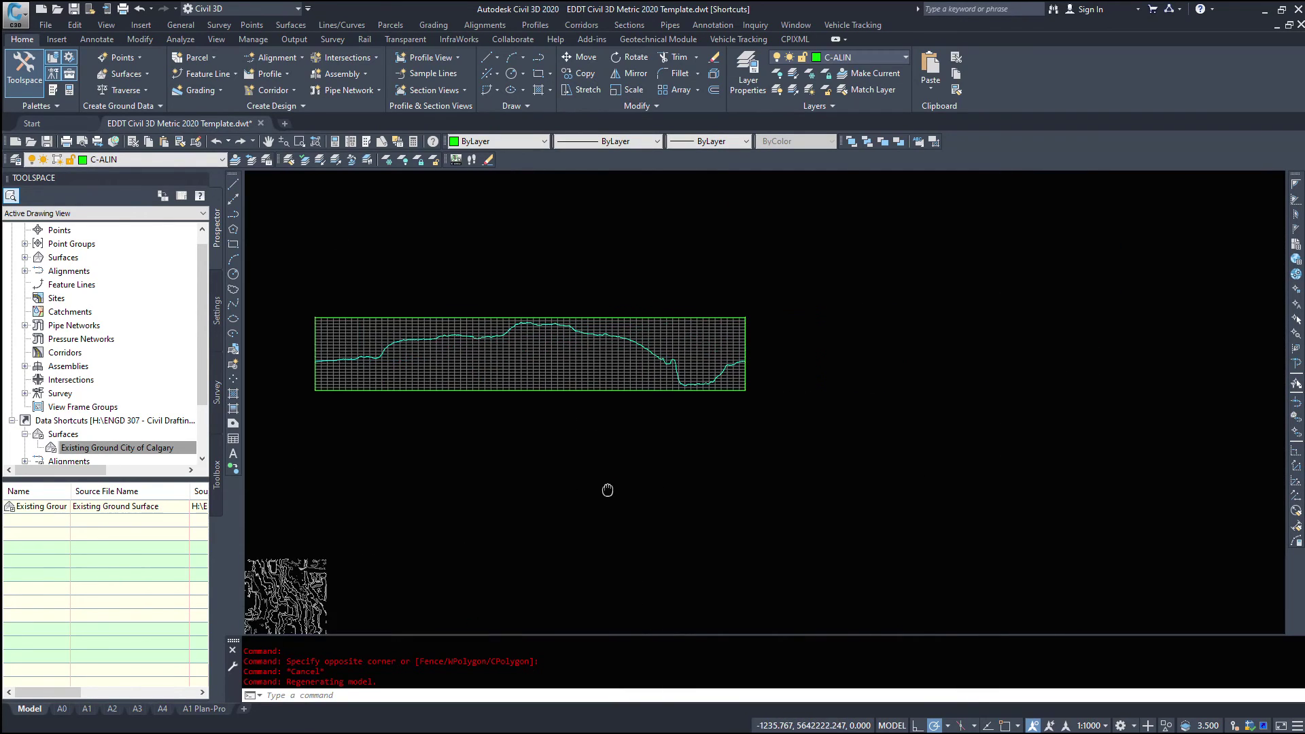
middle_click_drag(329, 300, 466, 399)
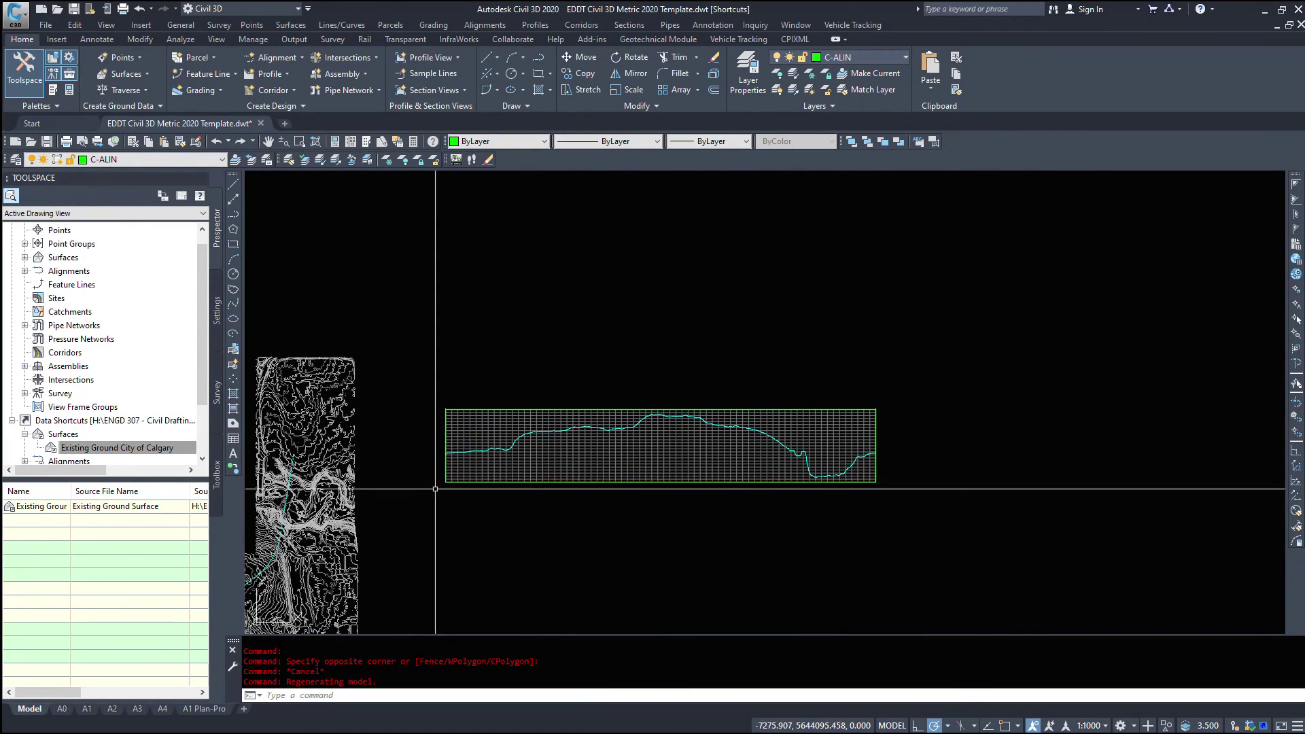